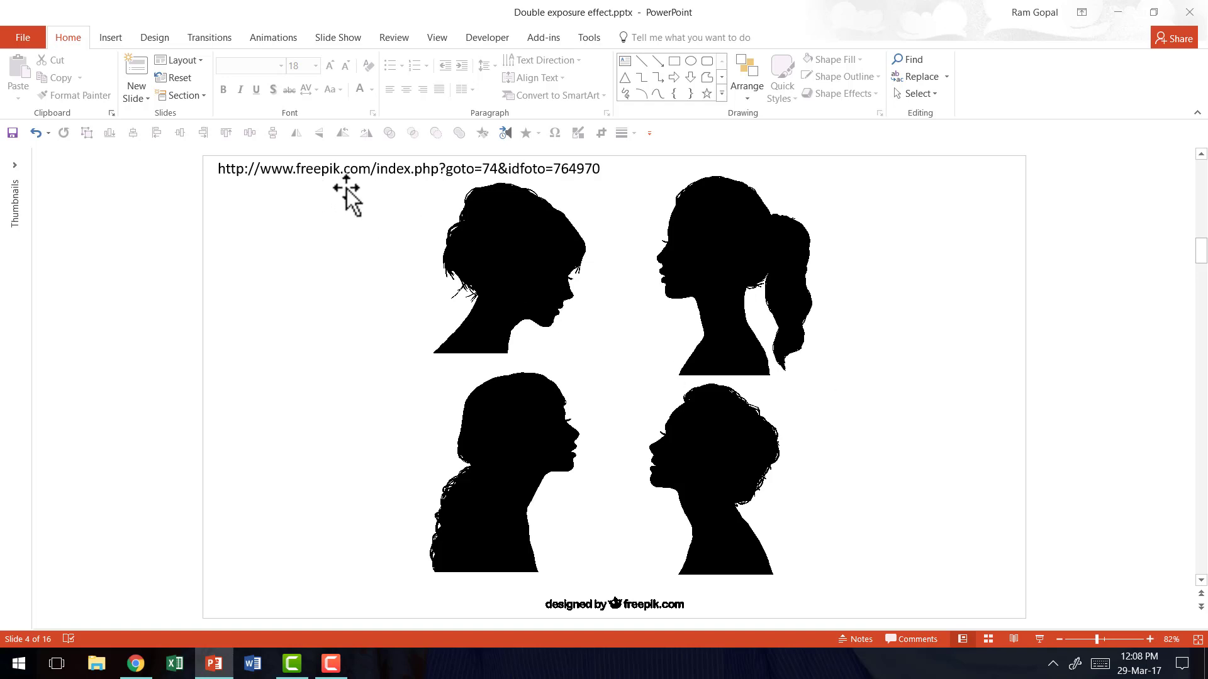
# Open the Black girl silhouettes vector on Freepik and start its free download
pyautogui.hotkey('alt', 'Tab')
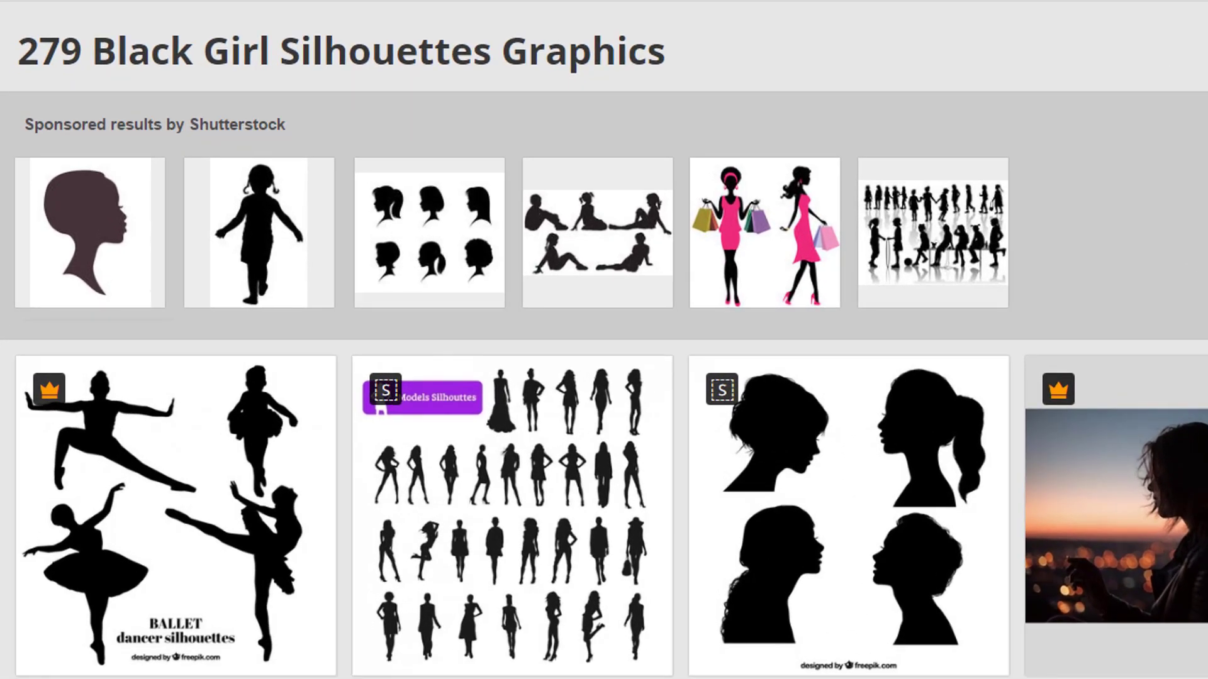
pyautogui.moveTo(874, 500)
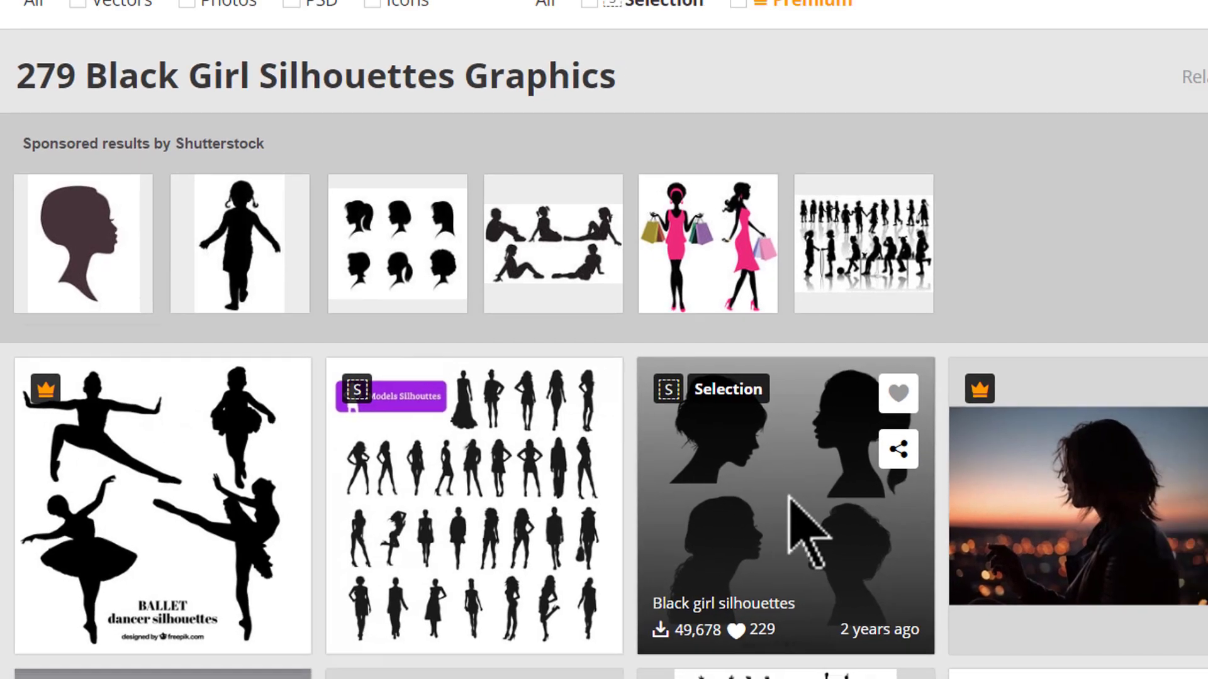
pyautogui.click(854, 503)
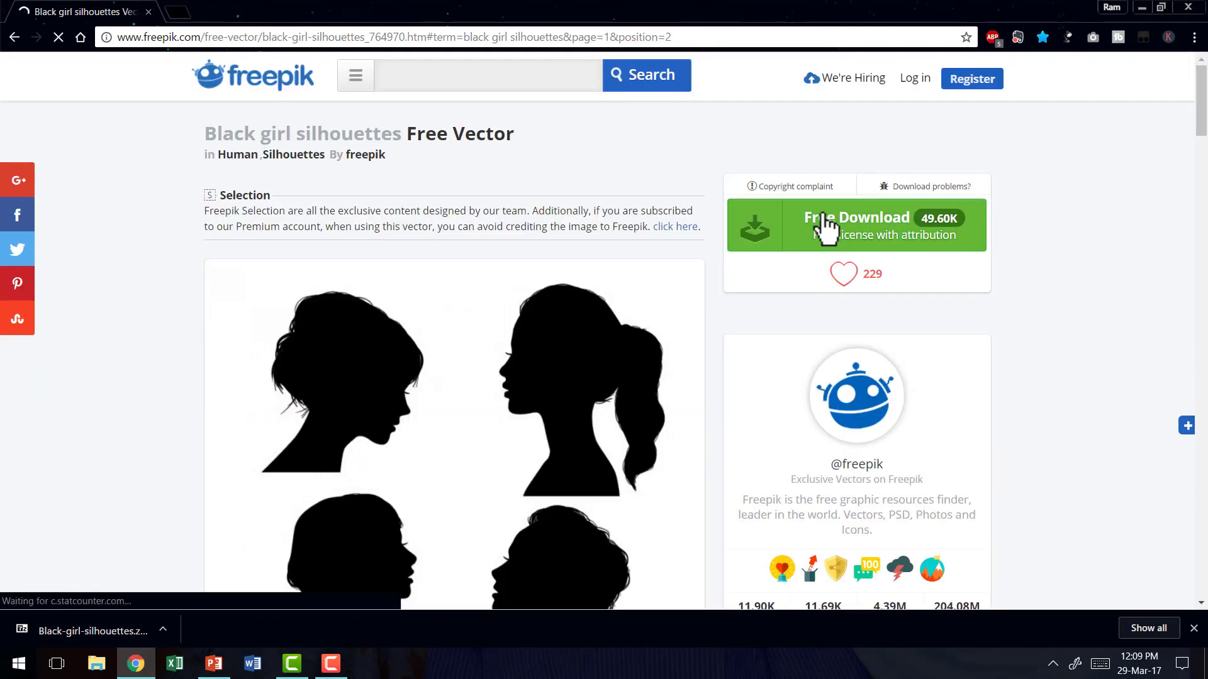
pyautogui.click(829, 226)
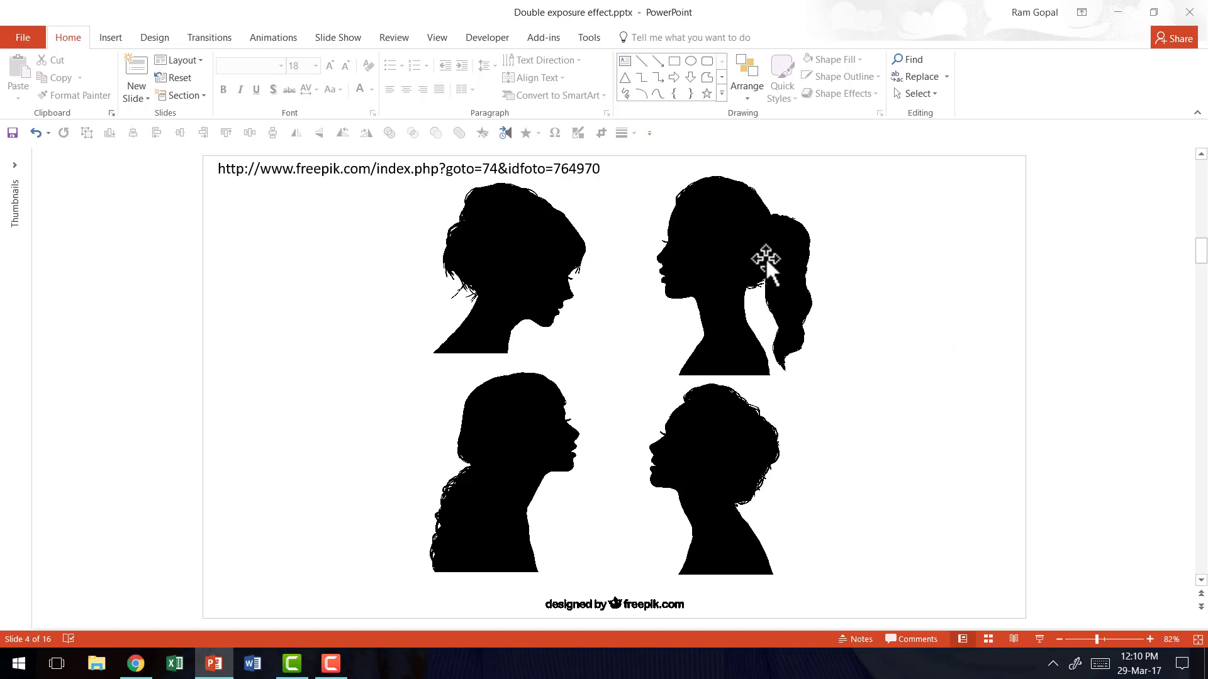
# Ungroup the silhouettes picture twice, converting it to a drawing, into separate silhouette shapes
pyautogui.click(748, 262)
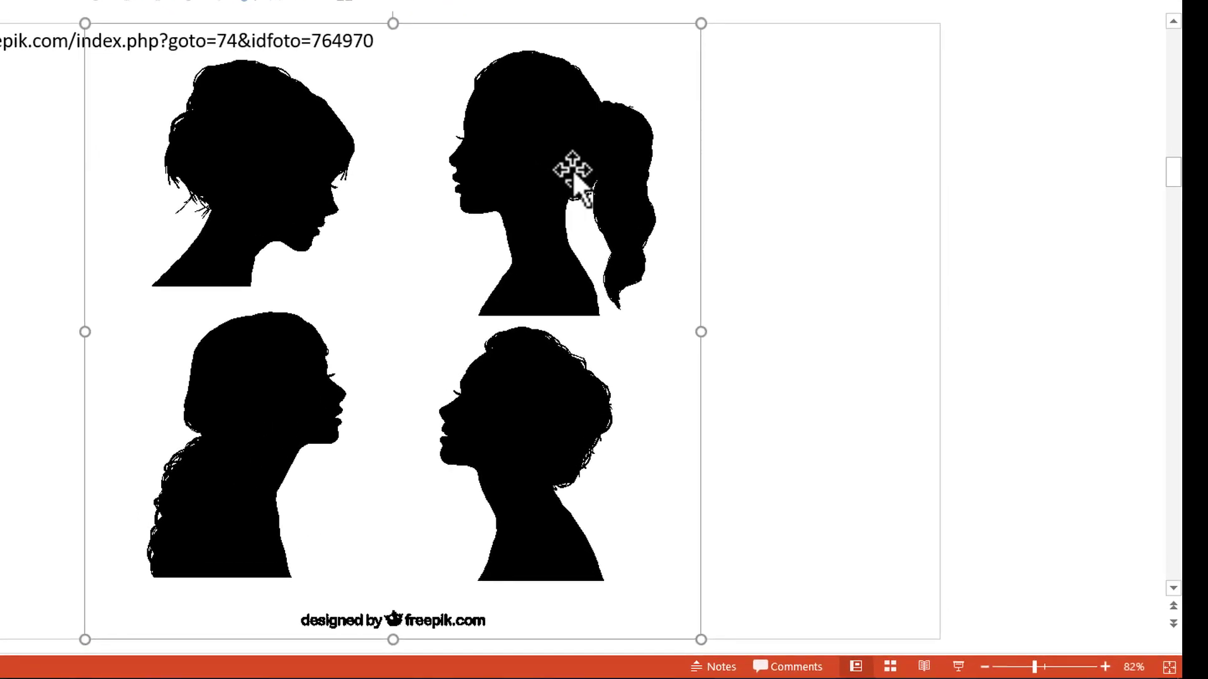
pyautogui.rightClick(749, 263)
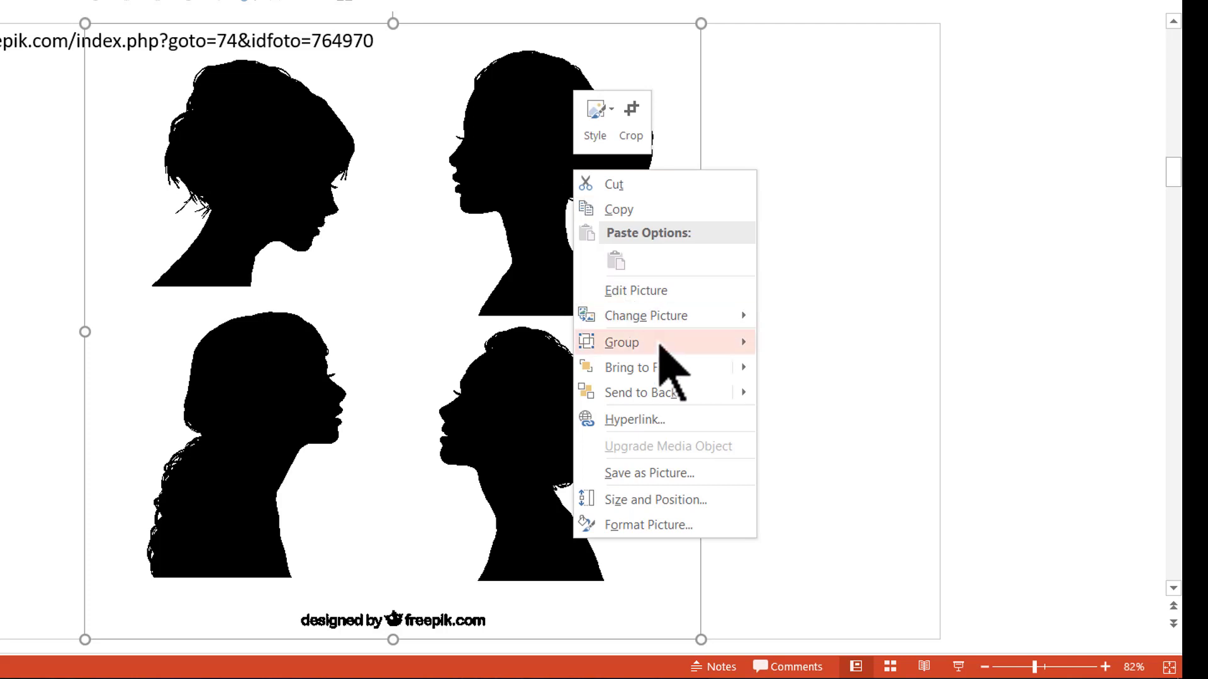
pyautogui.moveTo(660, 345)
pyautogui.click(845, 401)
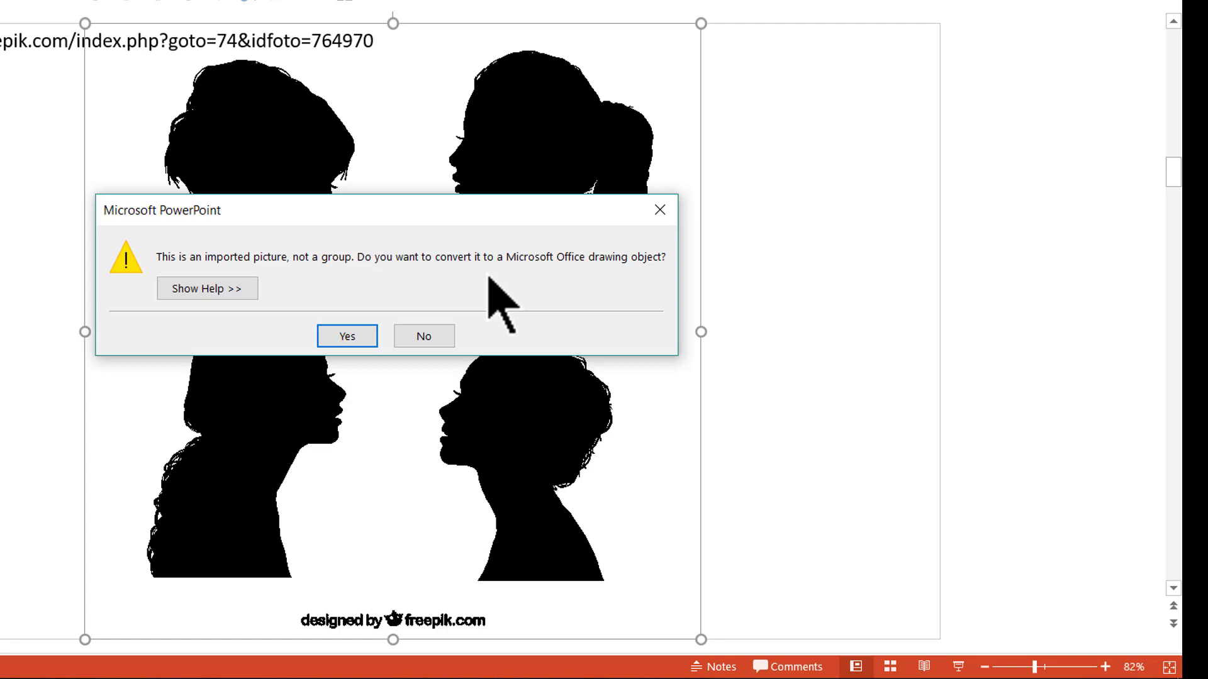
pyautogui.click(356, 338)
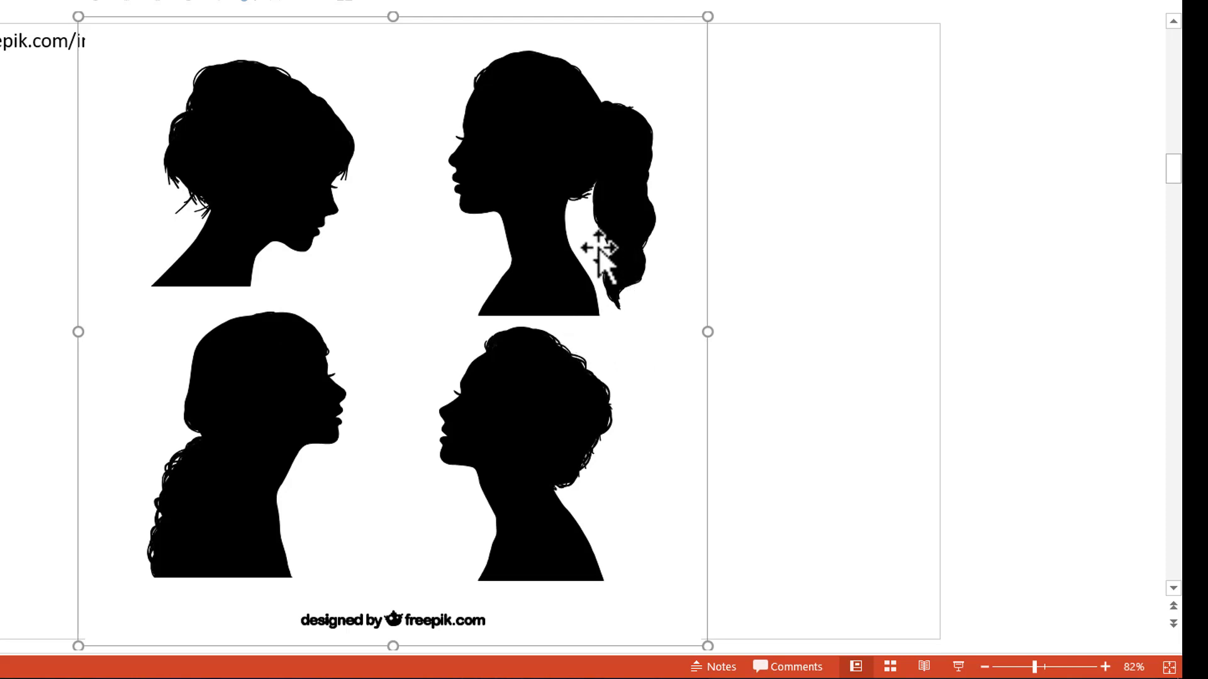
pyautogui.rightClick(580, 180)
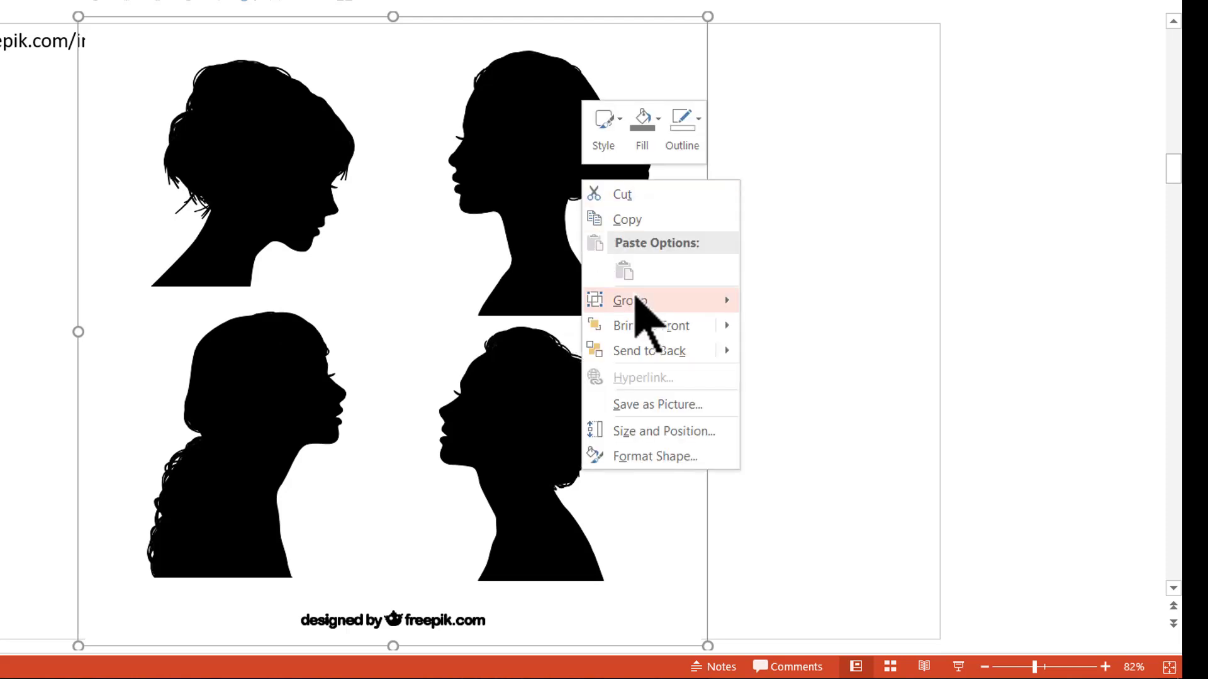
pyautogui.moveTo(716, 303)
pyautogui.click(780, 356)
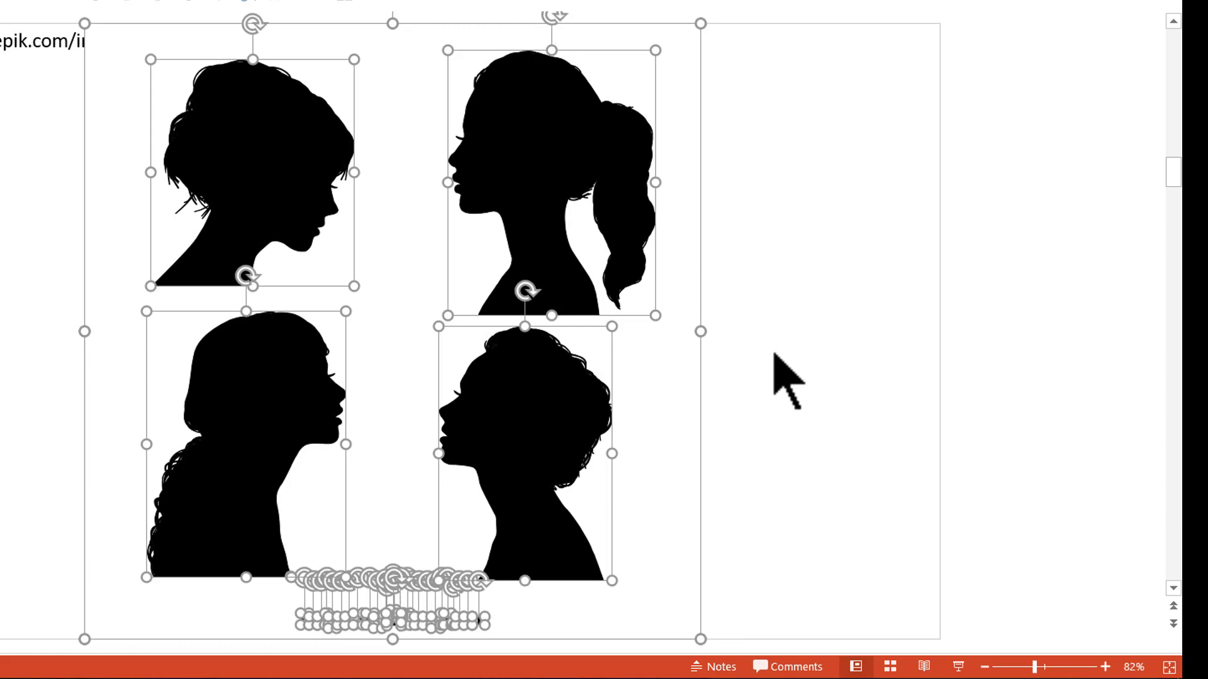
pyautogui.click(774, 378)
# Copy the top-left head silhouette
pyautogui.click(293, 178)
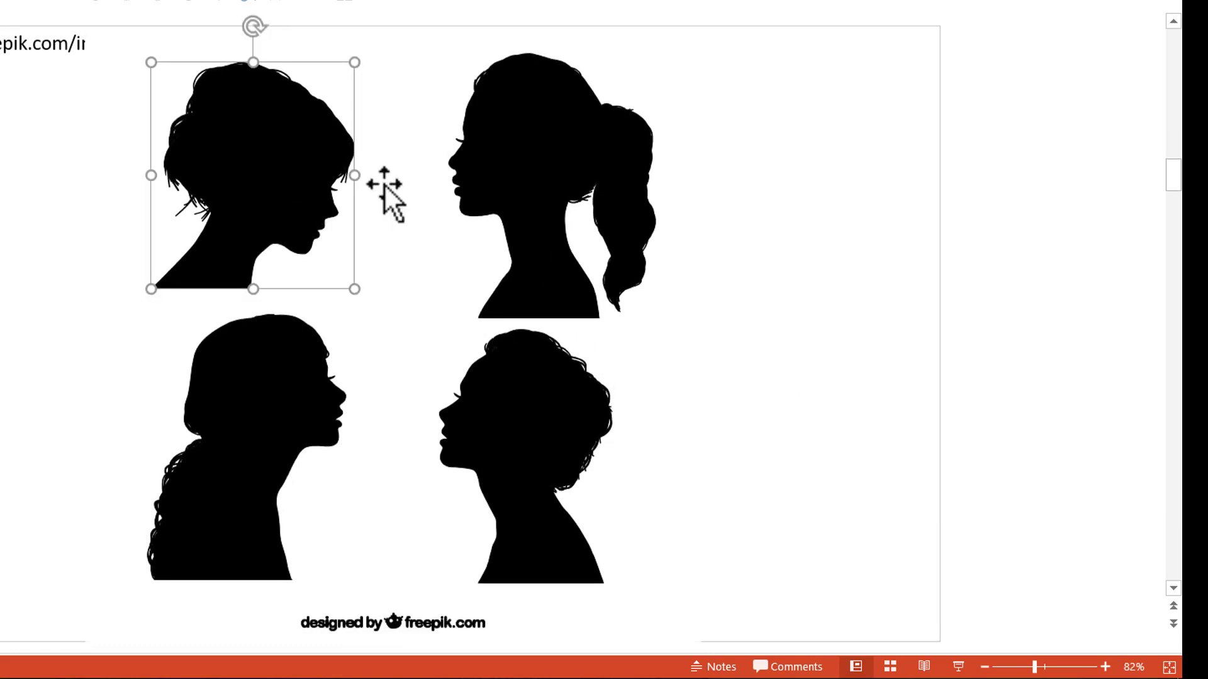
pyautogui.rightClick(288, 188)
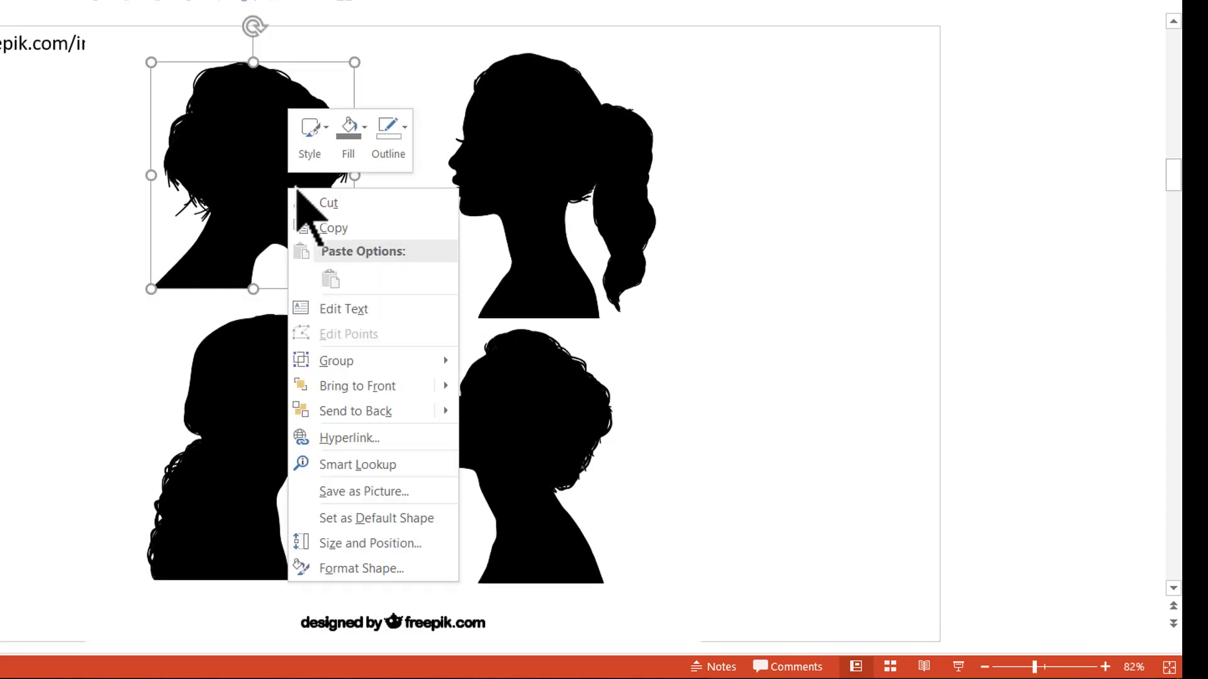
pyautogui.click(356, 229)
pyautogui.click(811, 232)
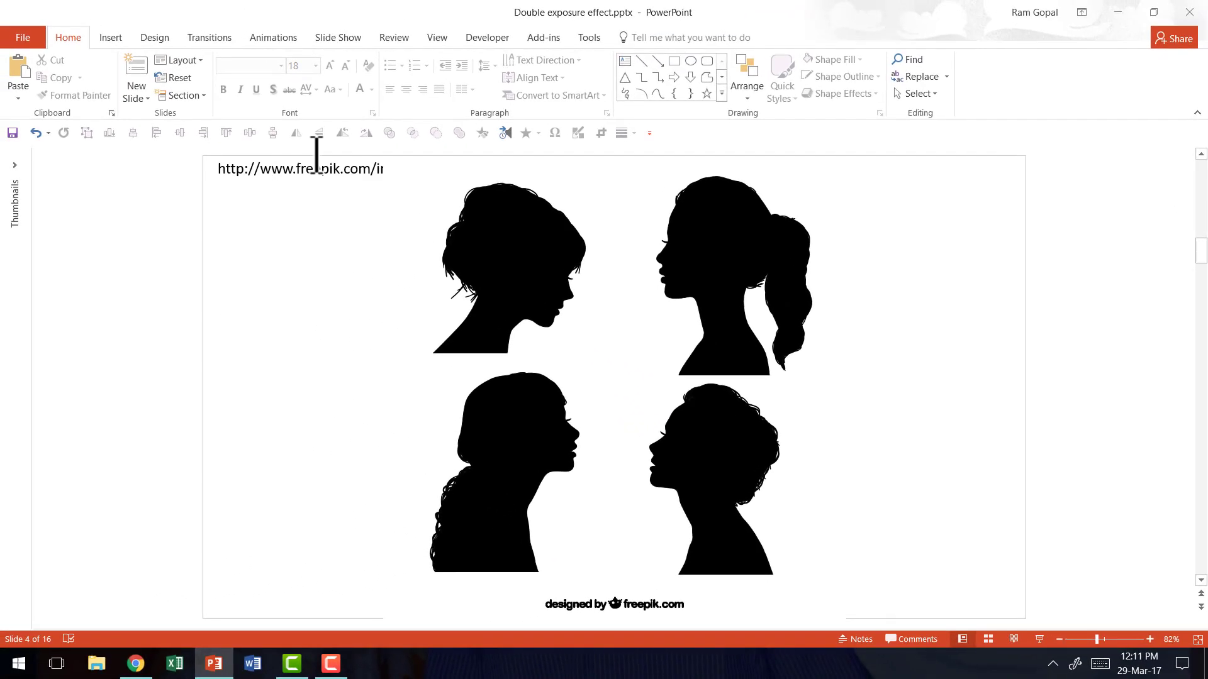
# Paste the head silhouette onto a new slide and enlarge it to fill most of the slide
pyautogui.click(136, 69)
pyautogui.rightClick(412, 214)
pyautogui.click(437, 241)
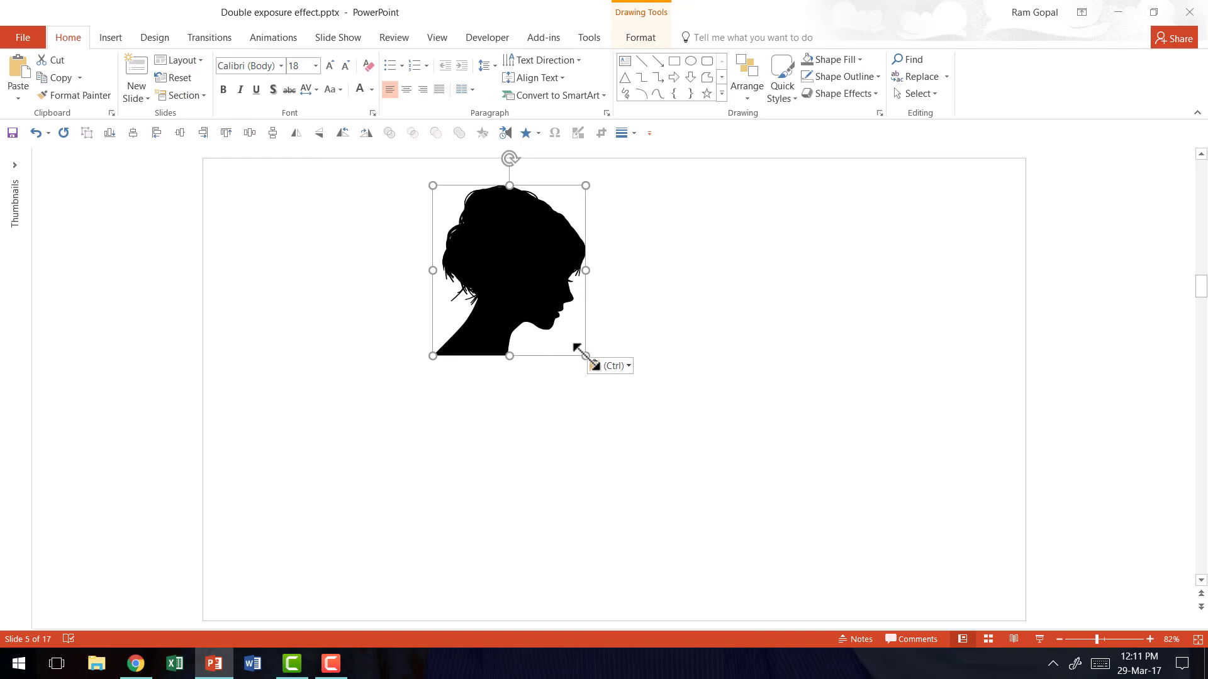
pyautogui.moveTo(584, 354); pyautogui.dragTo(803, 552)
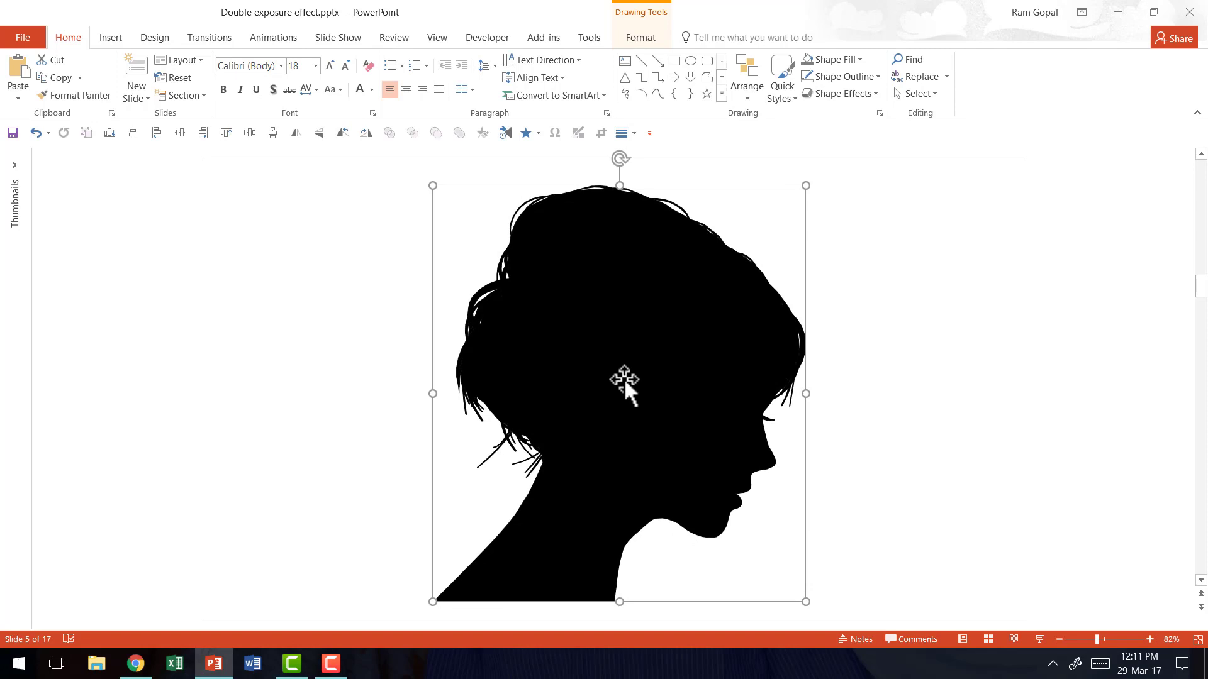
# Set the silhouette's fill transparency to 48% so it turns grey
pyautogui.scroll(-1, 624, 378)
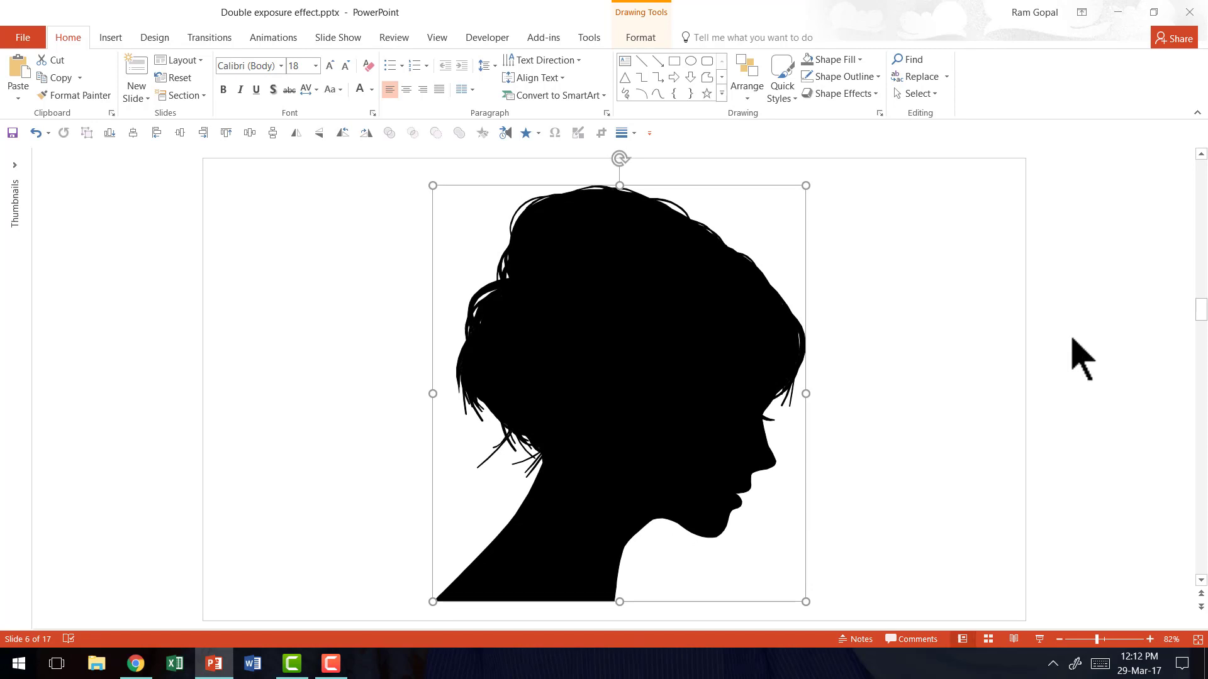
pyautogui.rightClick(726, 328)
pyautogui.click(780, 613)
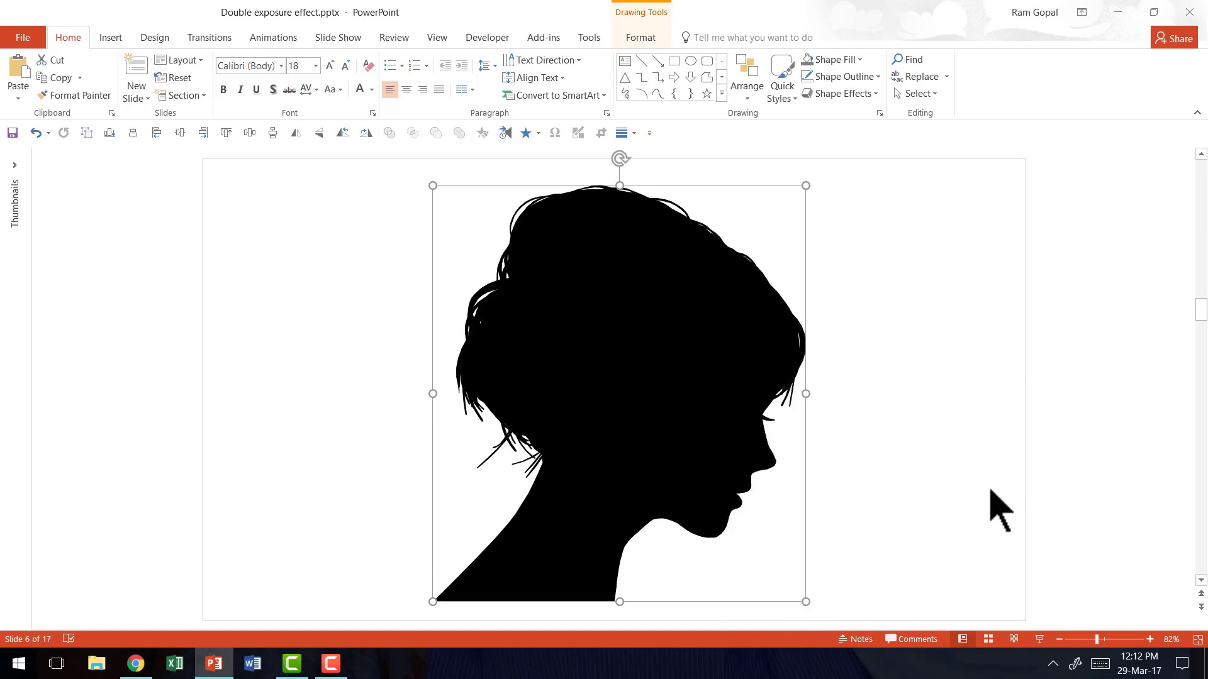
pyautogui.click(1020, 241)
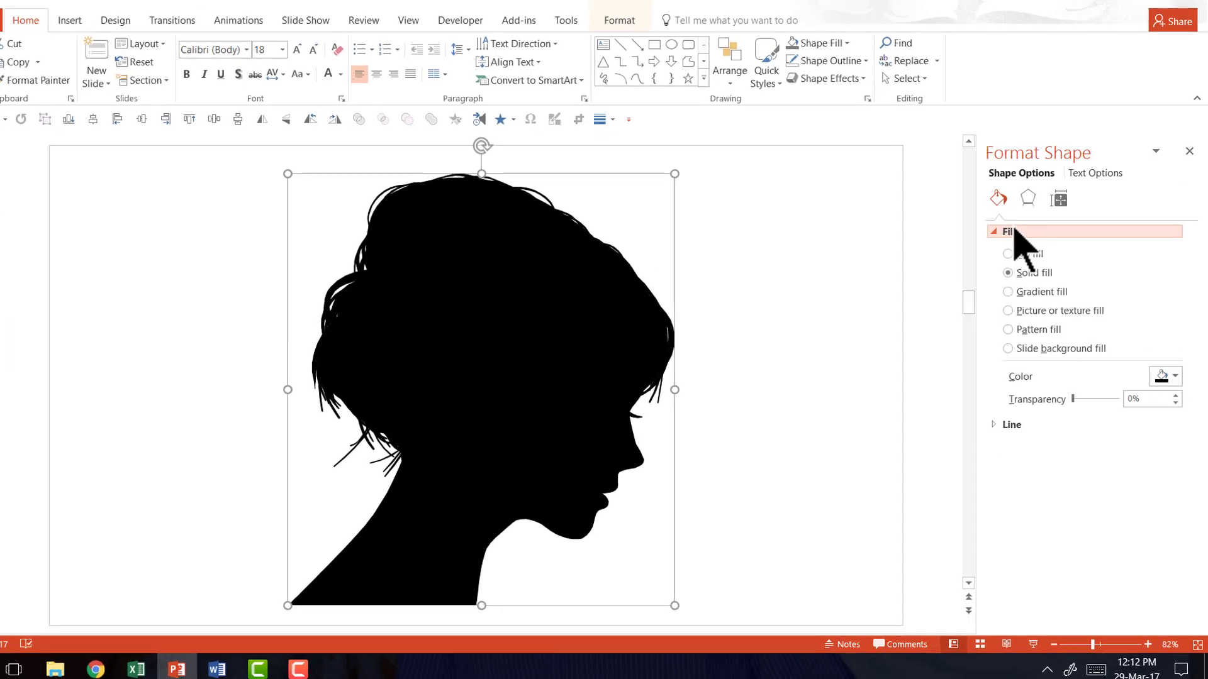
pyautogui.moveTo(1032, 374); pyautogui.dragTo(1061, 377)
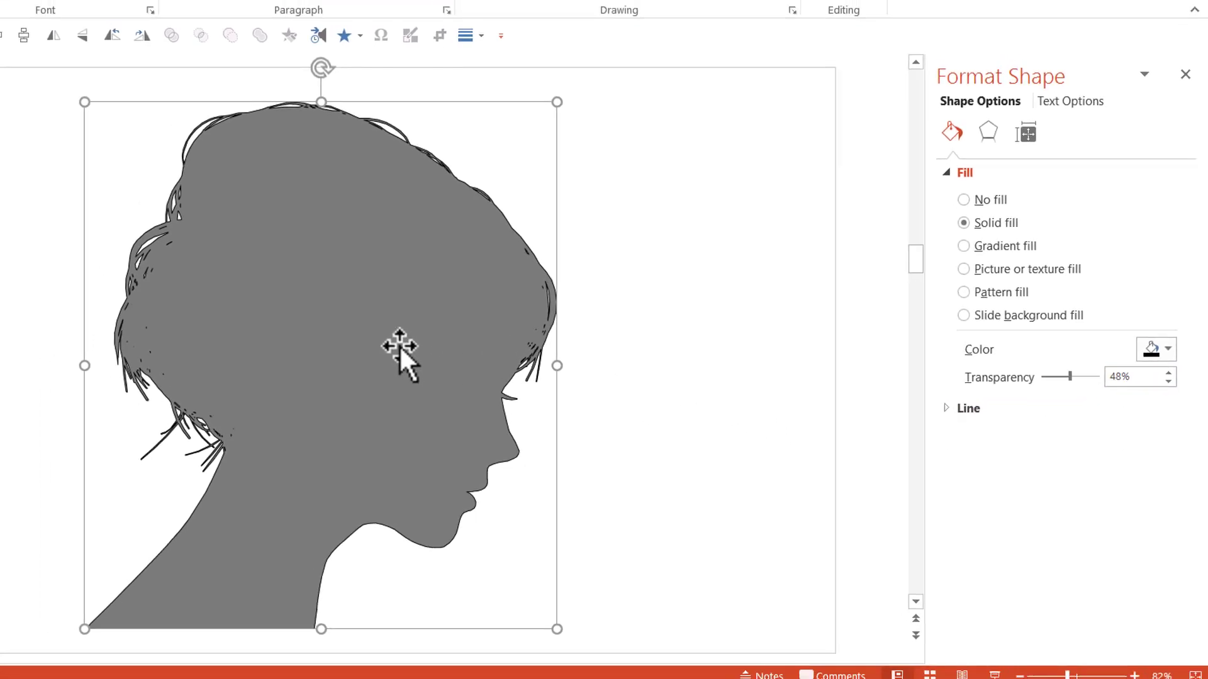
pyautogui.click(792, 290)
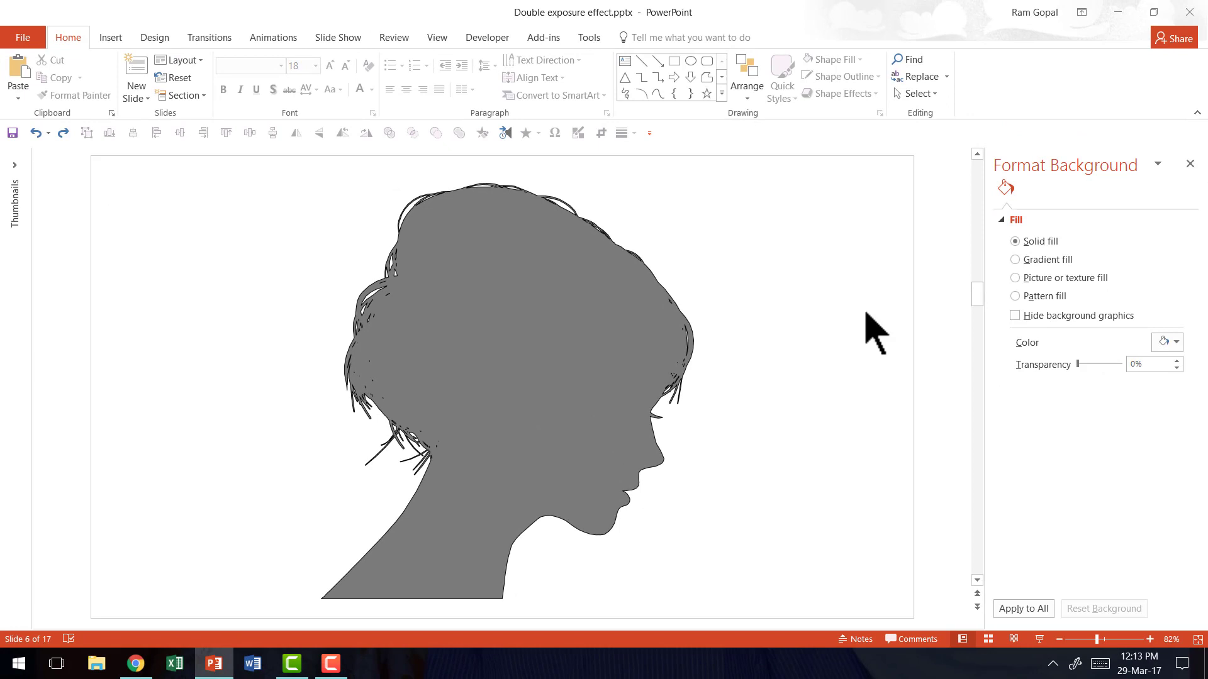
# Cut the lone-tree landscape photo from its slide
pyautogui.scroll(-1, 875, 333)
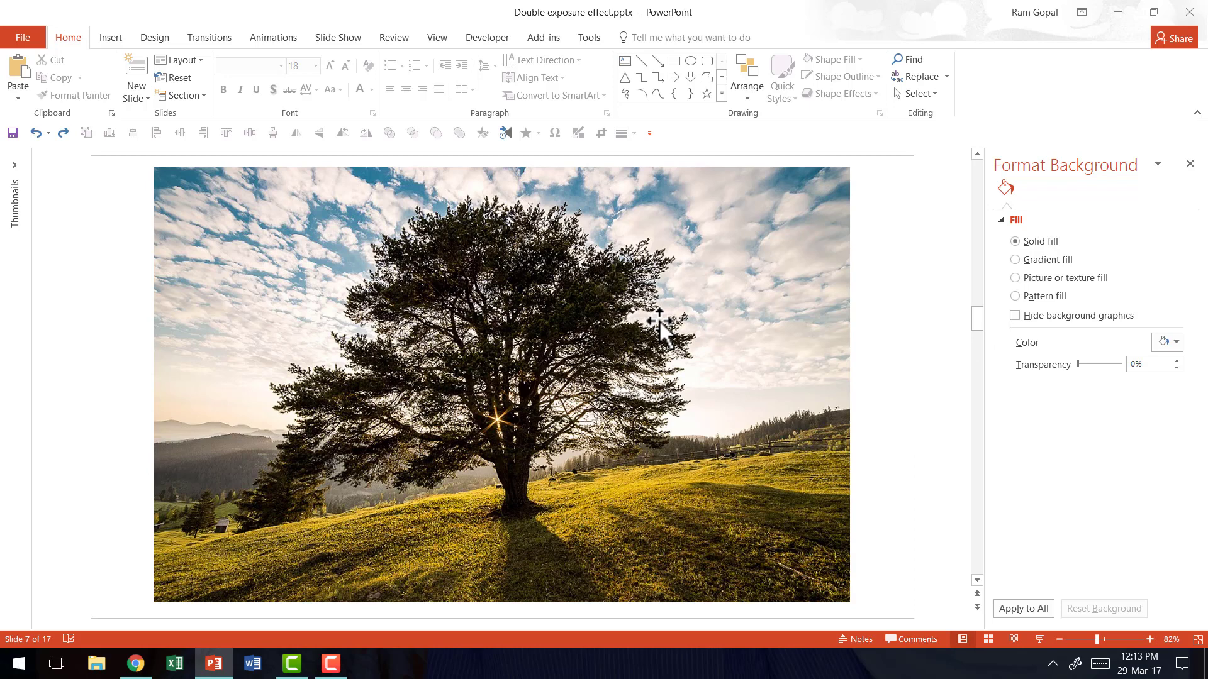
pyautogui.click(628, 300)
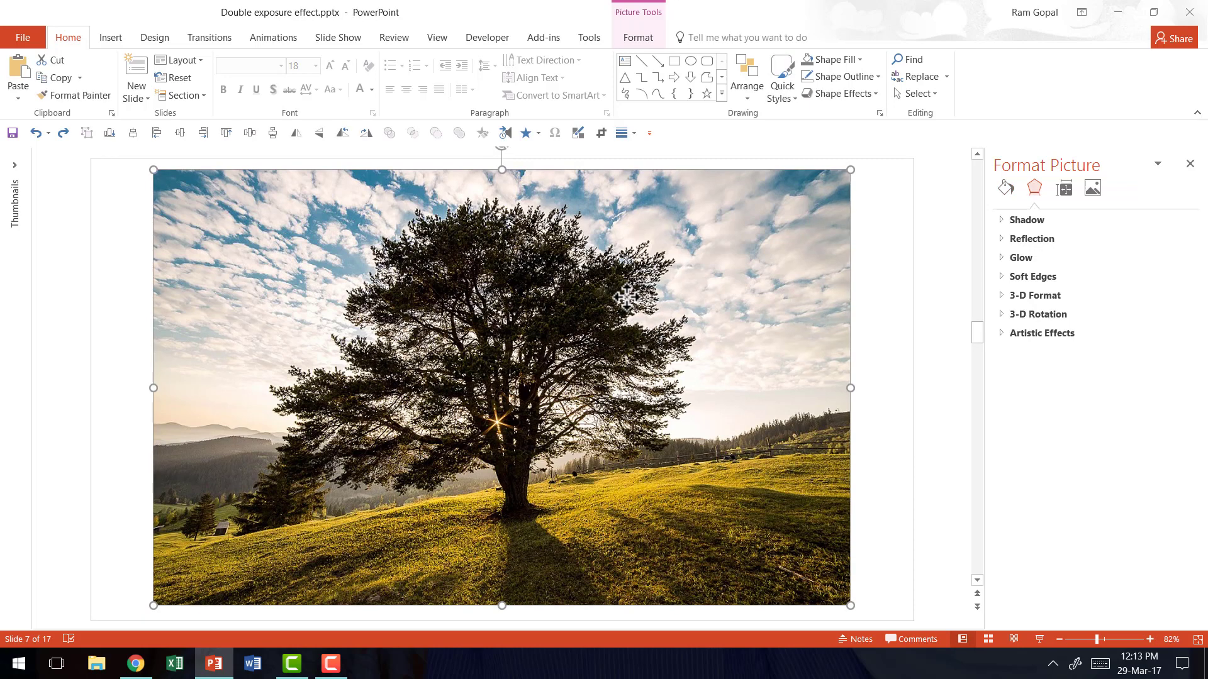
pyautogui.rightClick(625, 297)
pyautogui.click(671, 312)
# Paste the tree photo onto the silhouette slide and send it to the back
pyautogui.scroll(1, 721, 313)
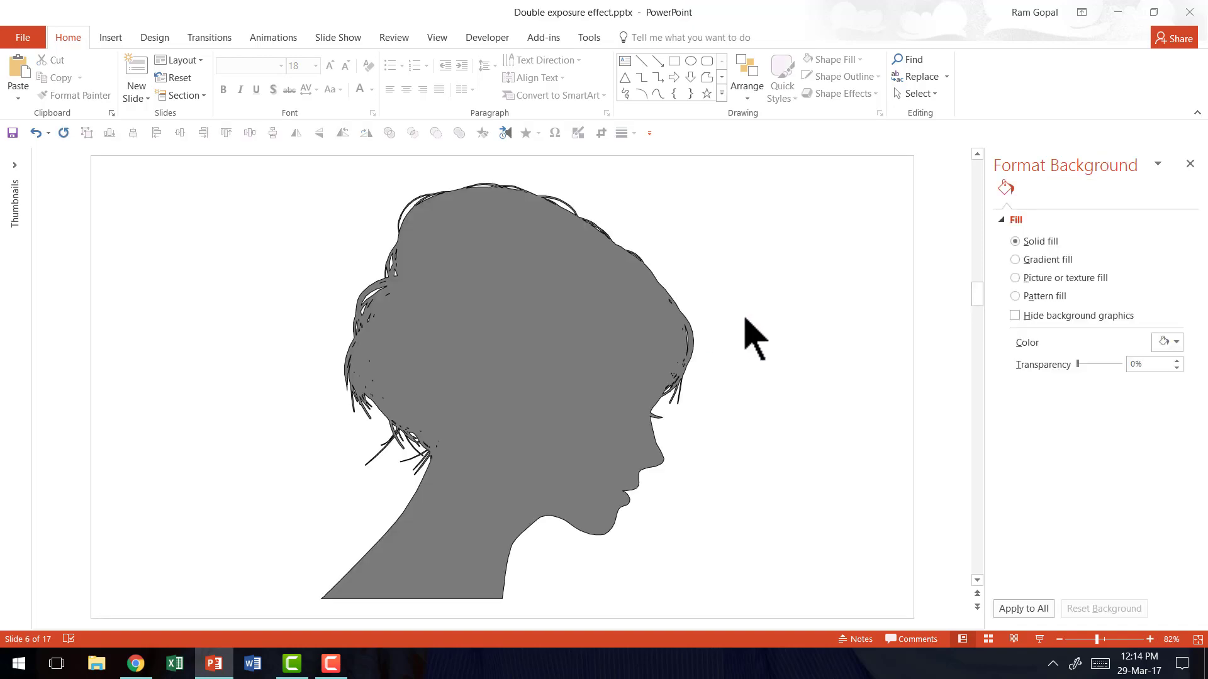
pyautogui.rightClick(744, 275)
pyautogui.click(777, 305)
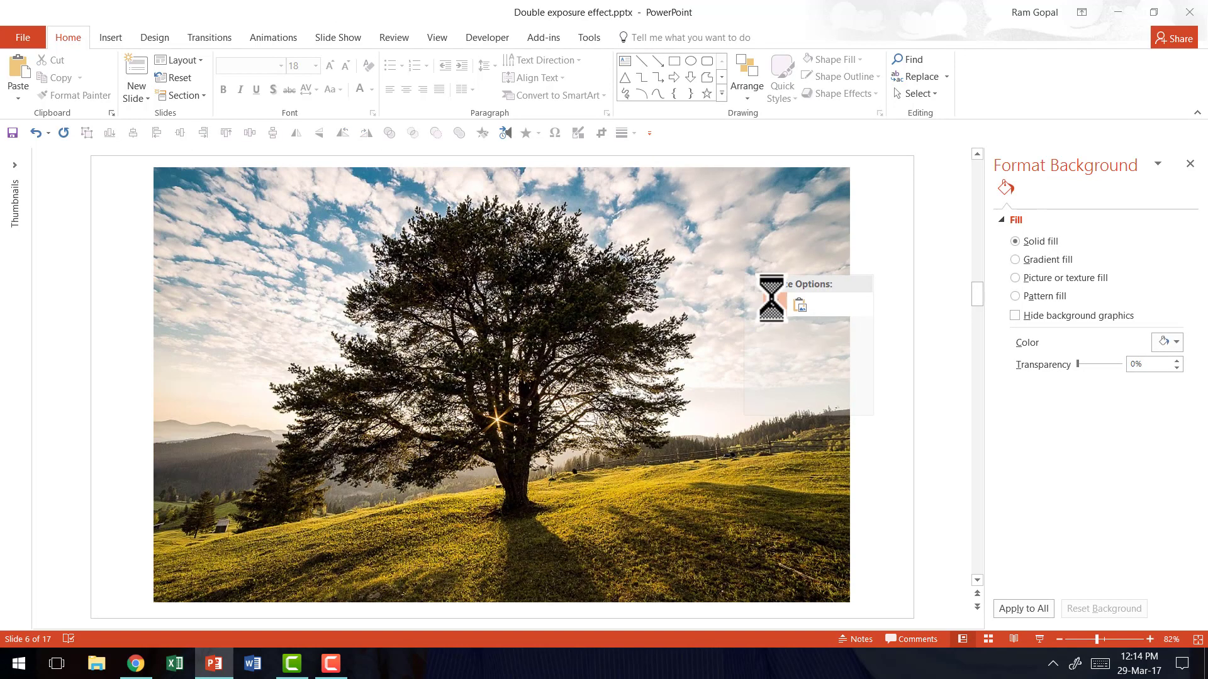
pyautogui.rightClick(776, 331)
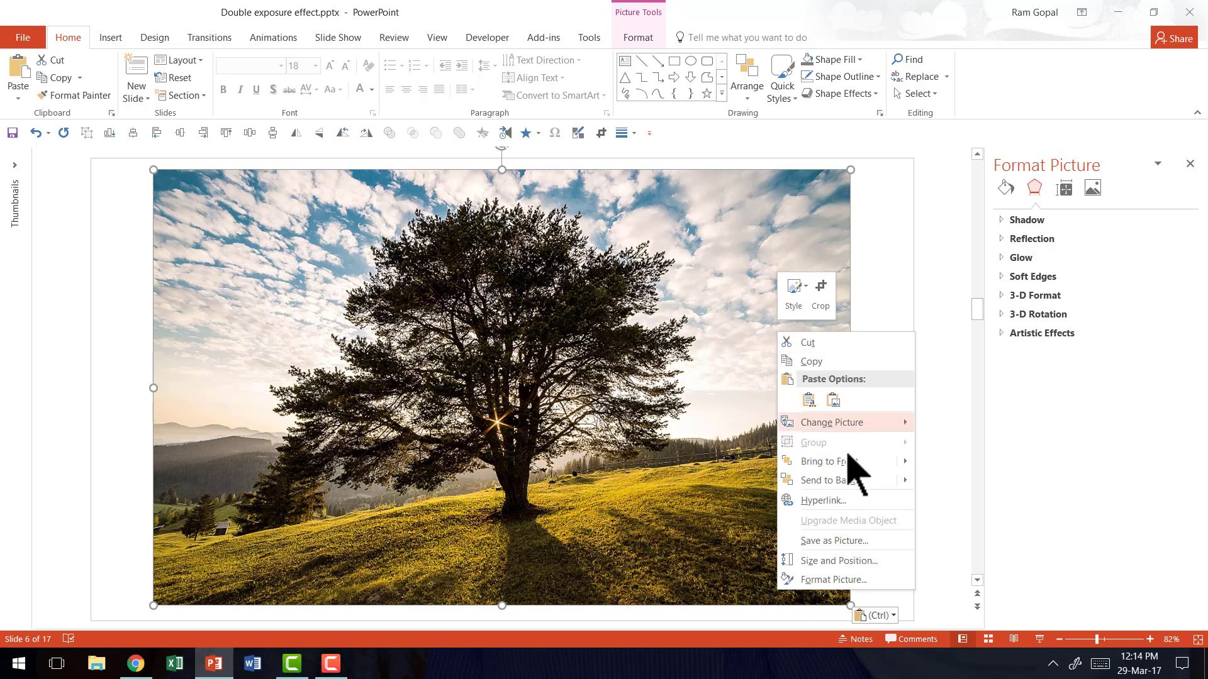
pyautogui.click(843, 481)
pyautogui.click(906, 425)
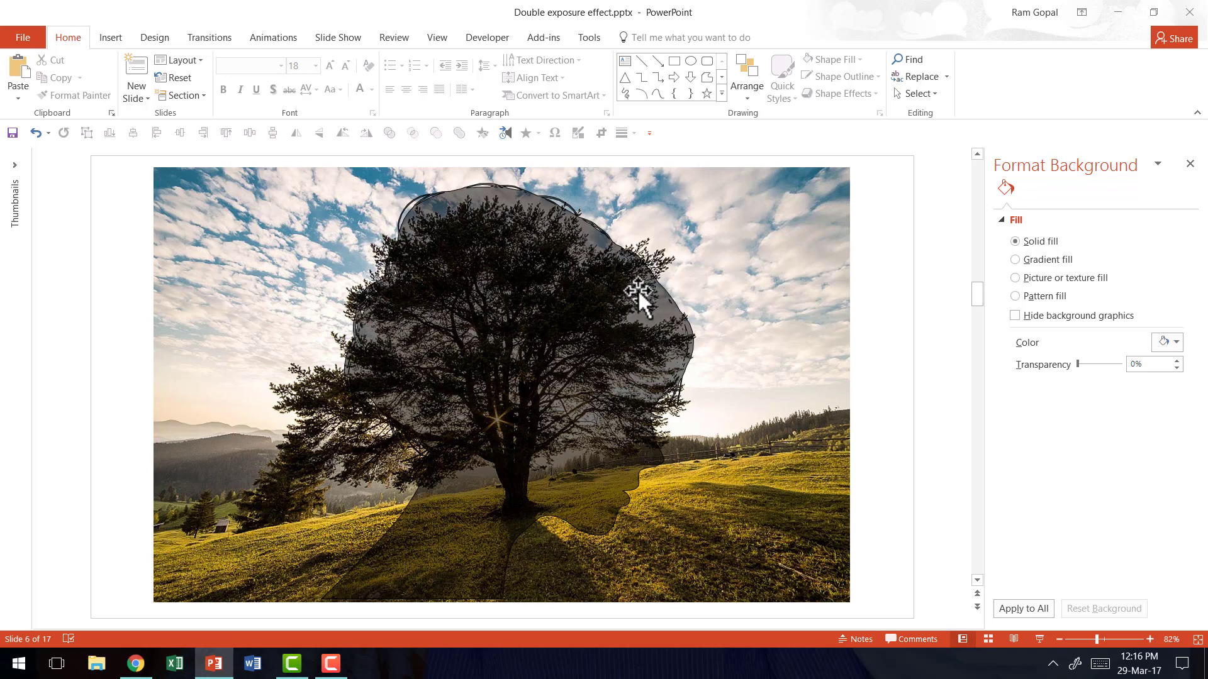
pyautogui.click(783, 217)
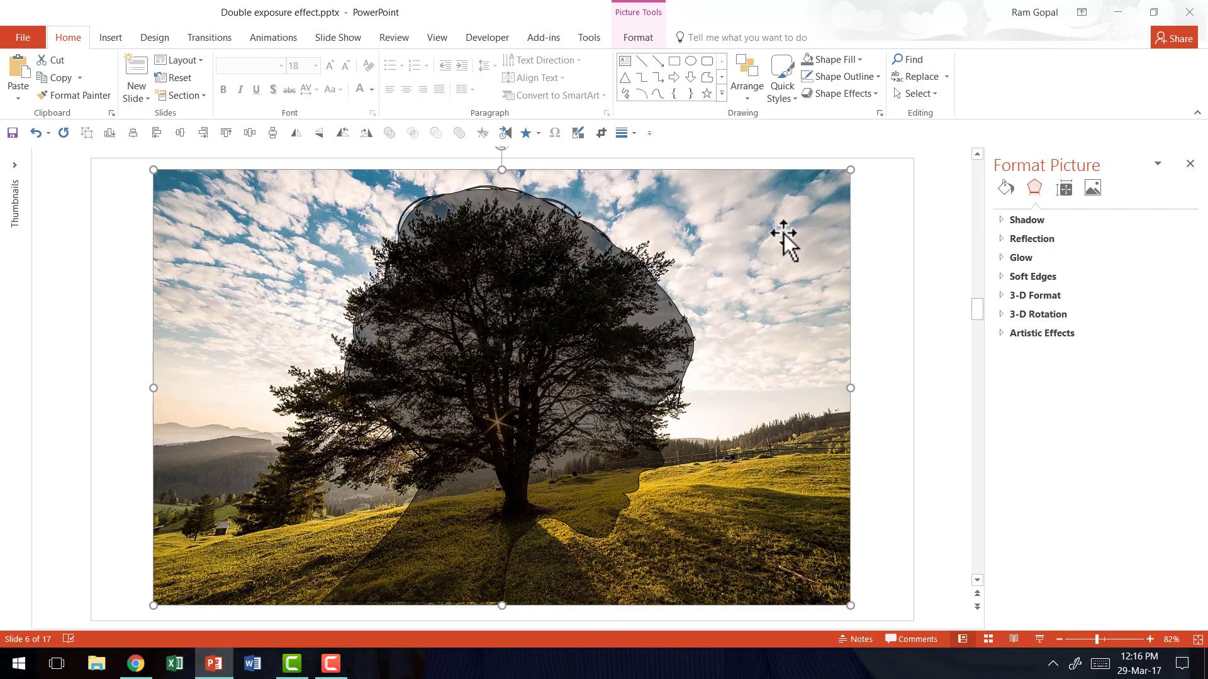
# Crop the tree photo's right, left and top edges to about 6.04" wide around the head
pyautogui.click(637, 39)
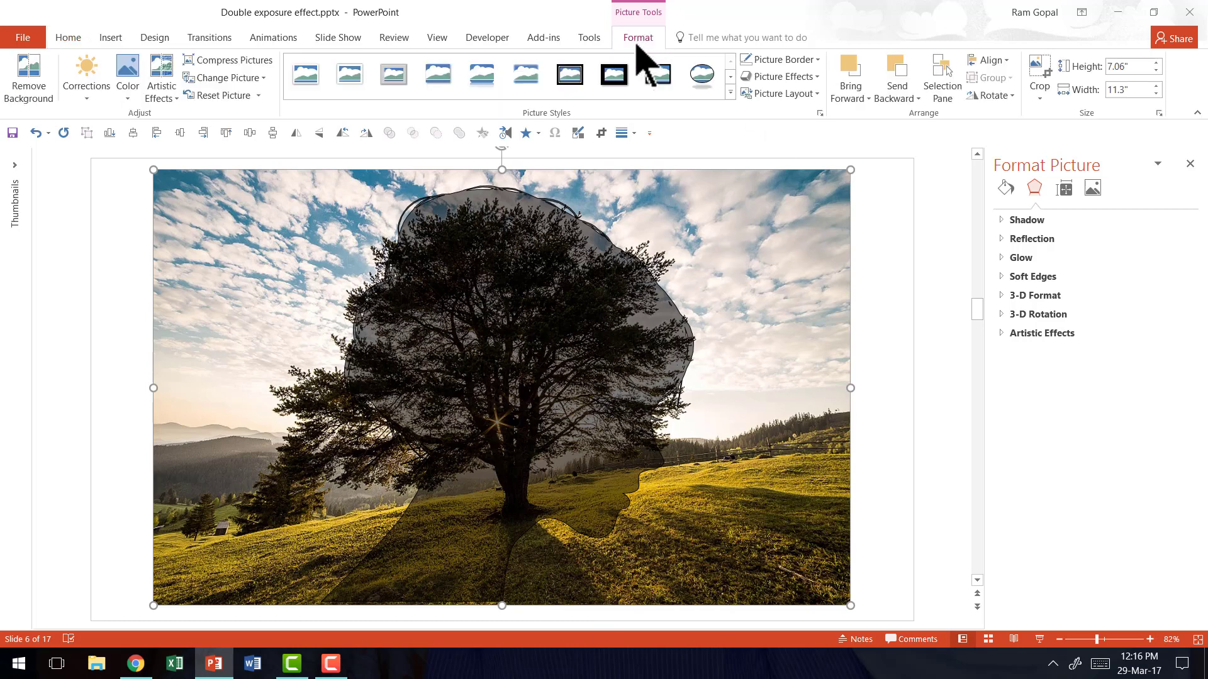
pyautogui.click(1041, 74)
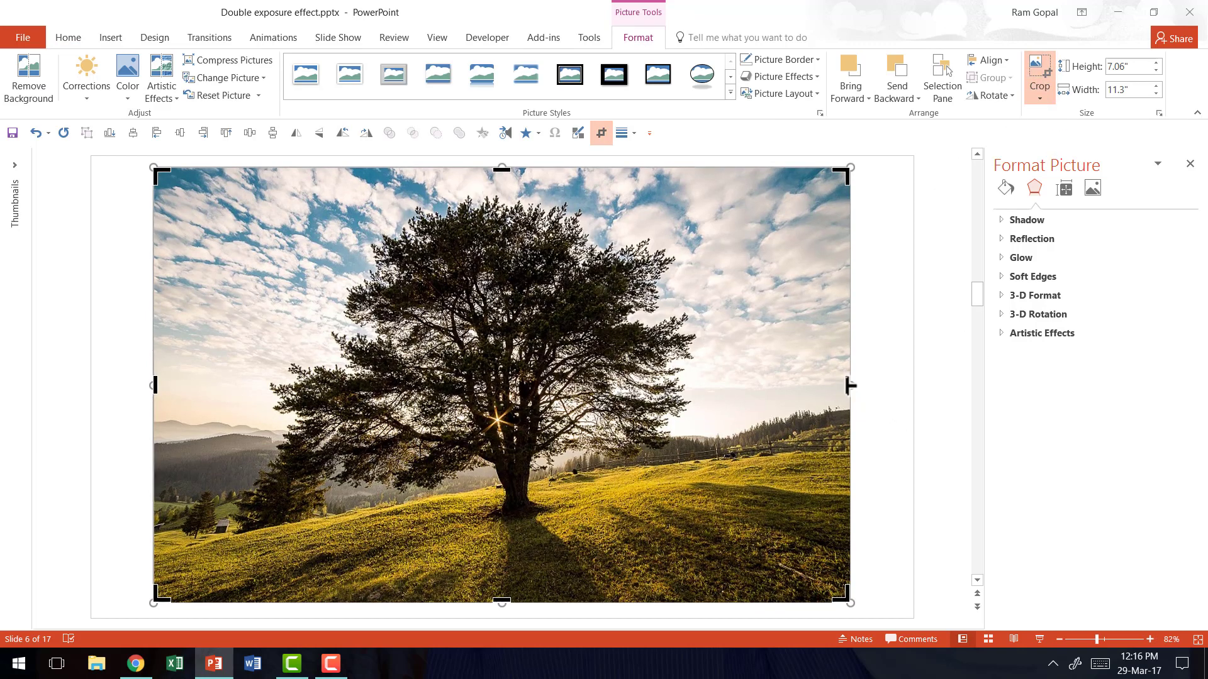
pyautogui.moveTo(851, 386); pyautogui.dragTo(695, 418)
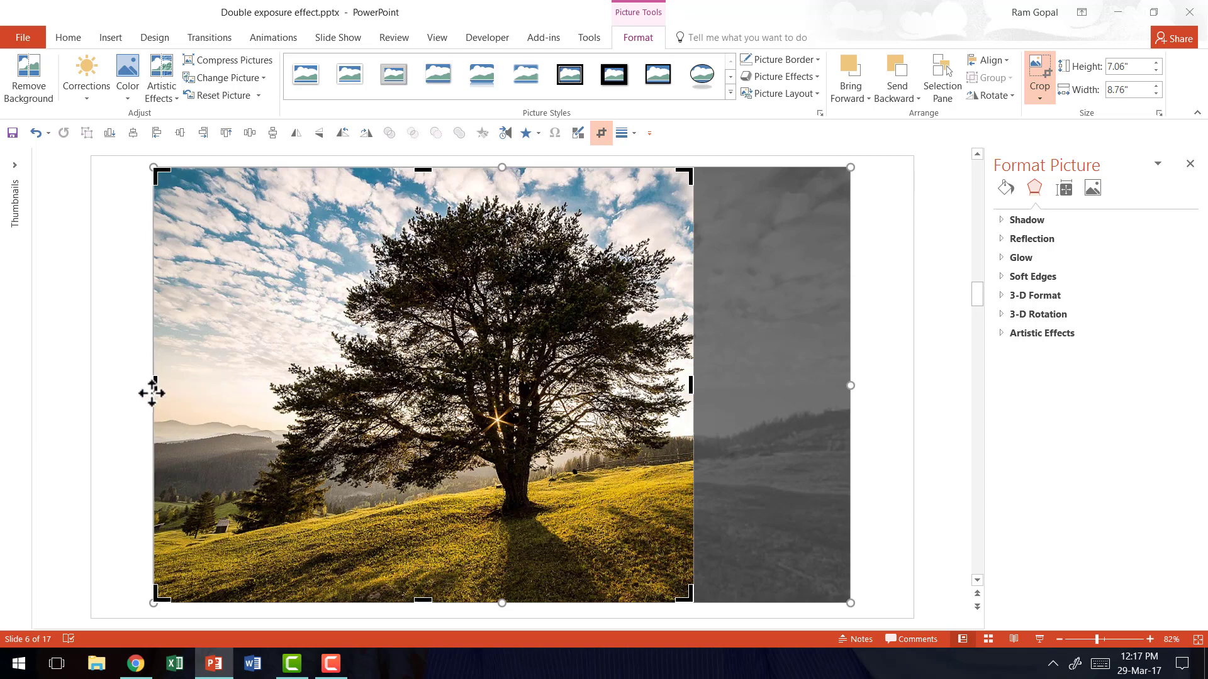
pyautogui.moveTo(154, 386); pyautogui.dragTo(322, 428)
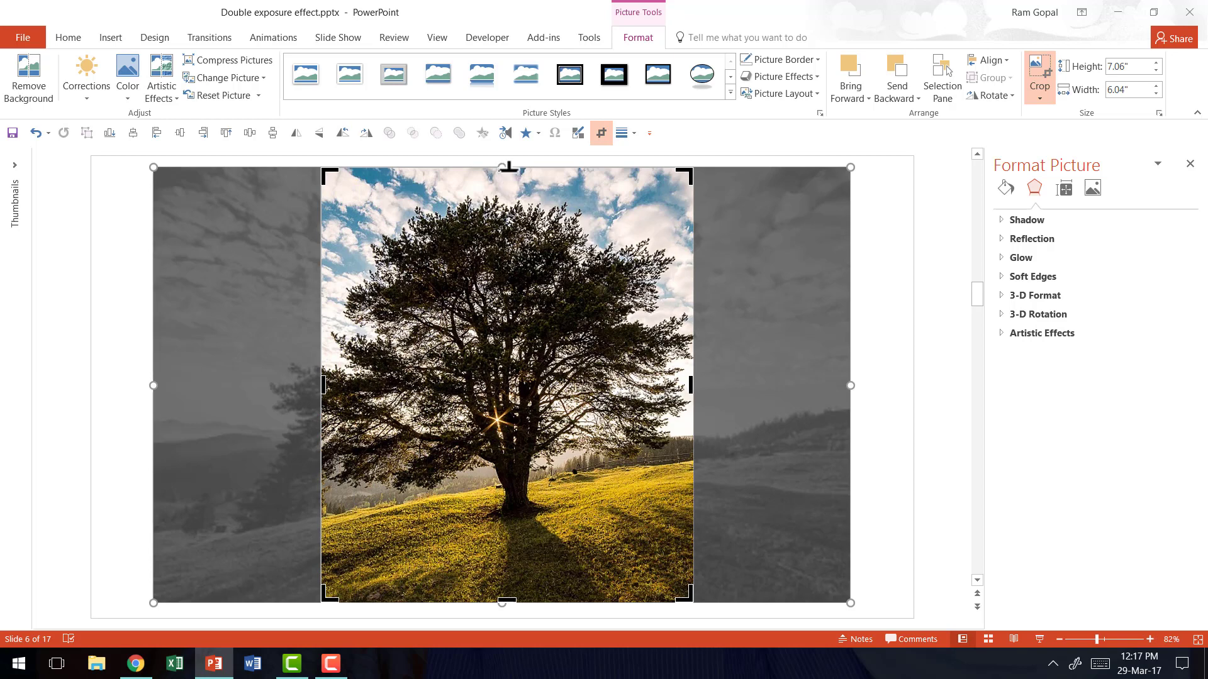
pyautogui.moveTo(507, 169)
pyautogui.mouseDown()
pyautogui.moveTo(510, 204)
pyautogui.moveTo(520, 183)
pyautogui.mouseUp()
pyautogui.click(889, 280)
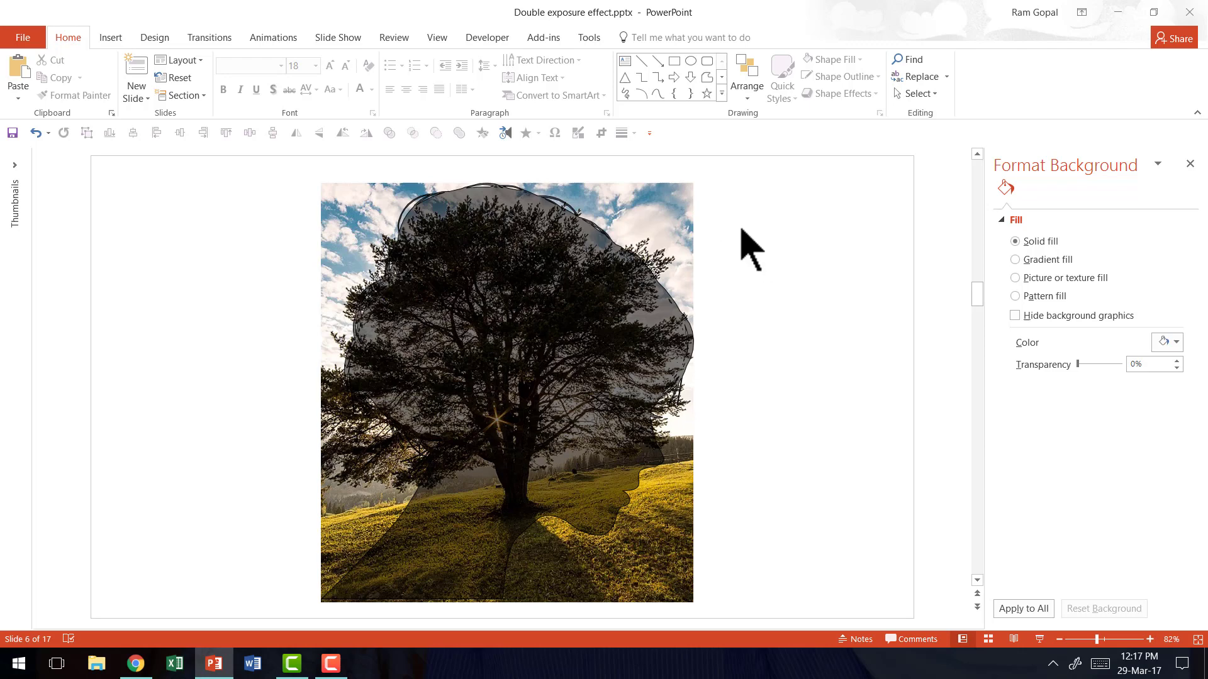
# Cut the cropped tree photo and apply it from the clipboard as the silhouette's picture fill
pyautogui.click(670, 192)
pyautogui.rightClick(670, 191)
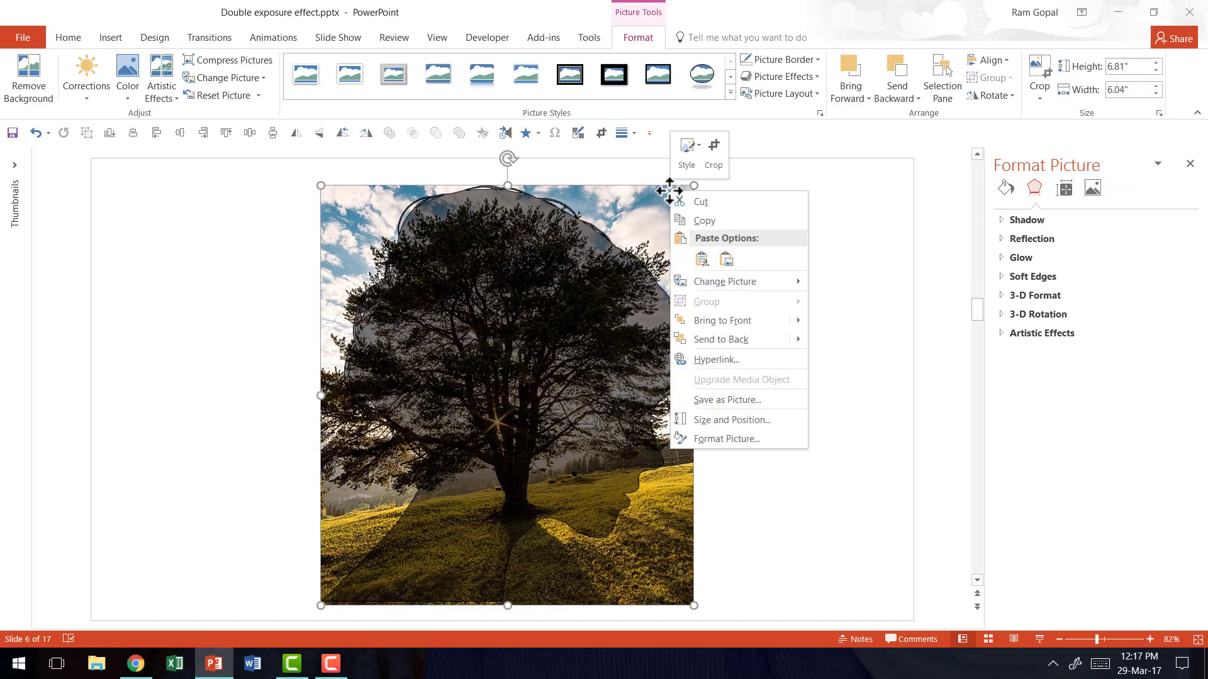
pyautogui.click(721, 201)
pyautogui.click(532, 242)
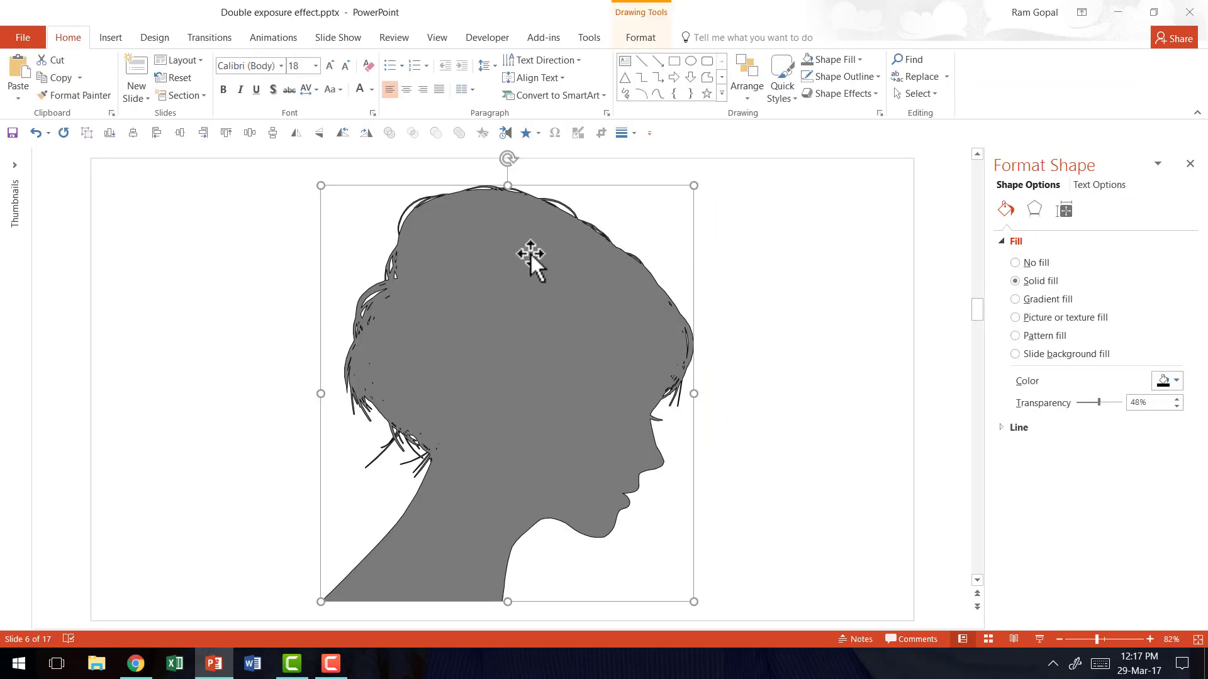
pyautogui.rightClick(532, 241)
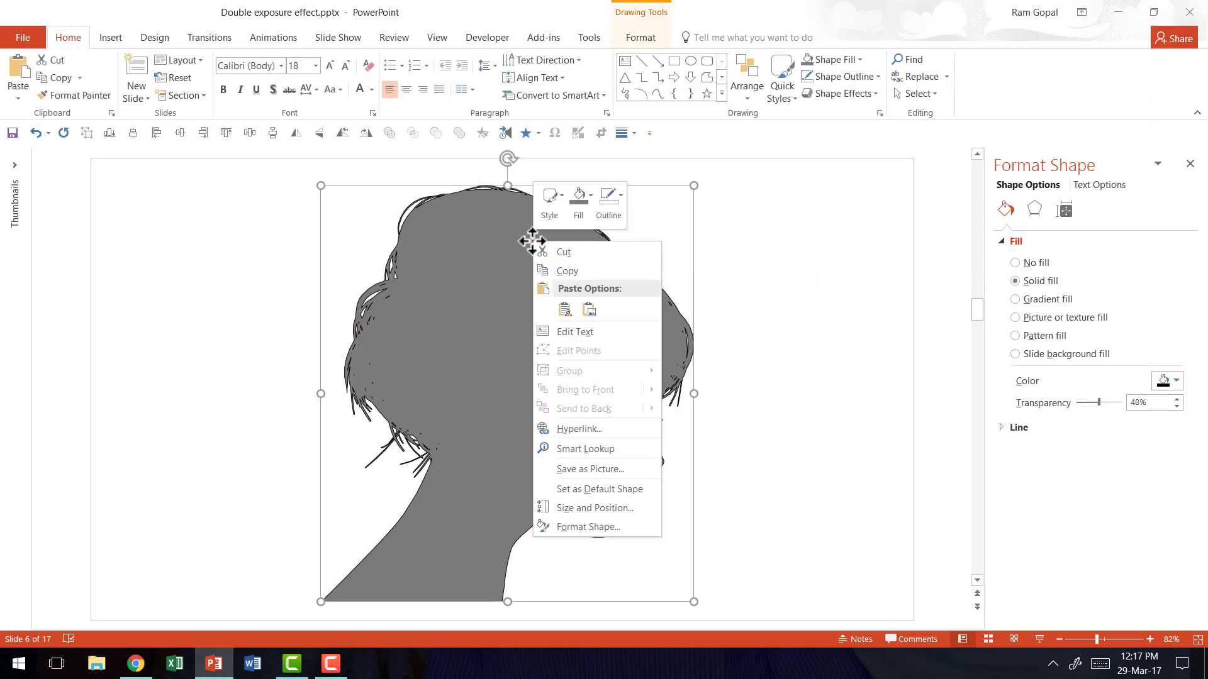
pyautogui.click(623, 489)
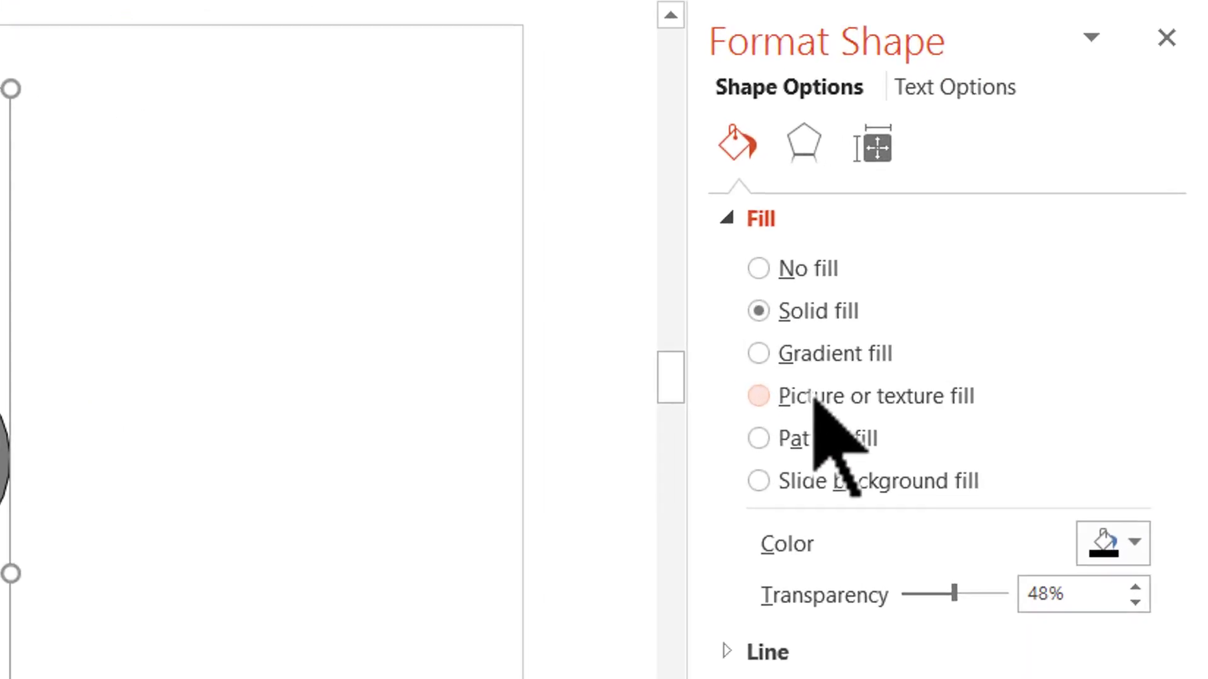
pyautogui.click(814, 396)
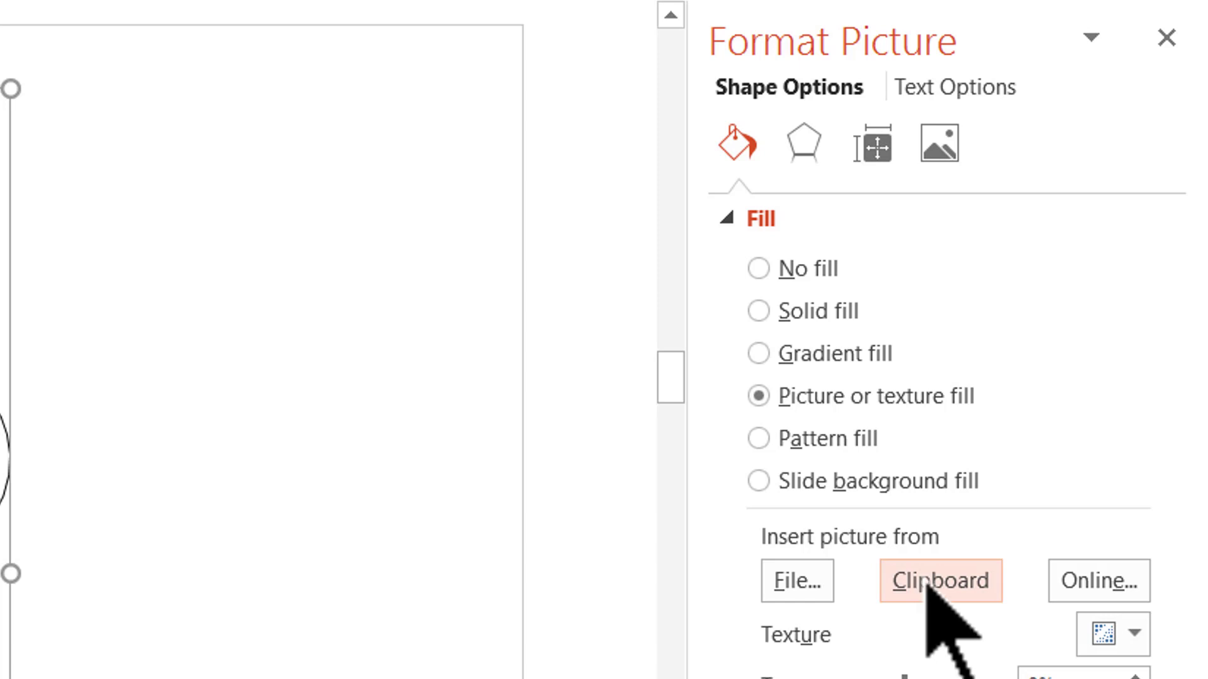
pyautogui.click(927, 582)
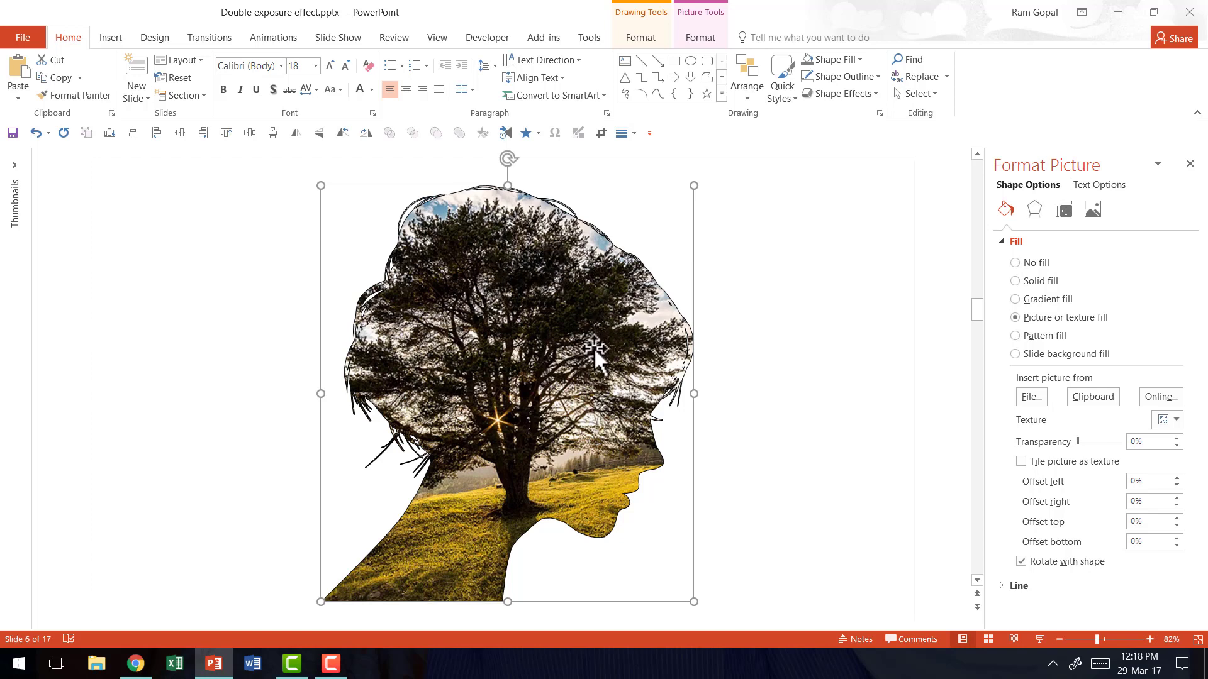
# Set the tree fill's colour to Saturation 0% so it becomes greyscale
pyautogui.click(700, 39)
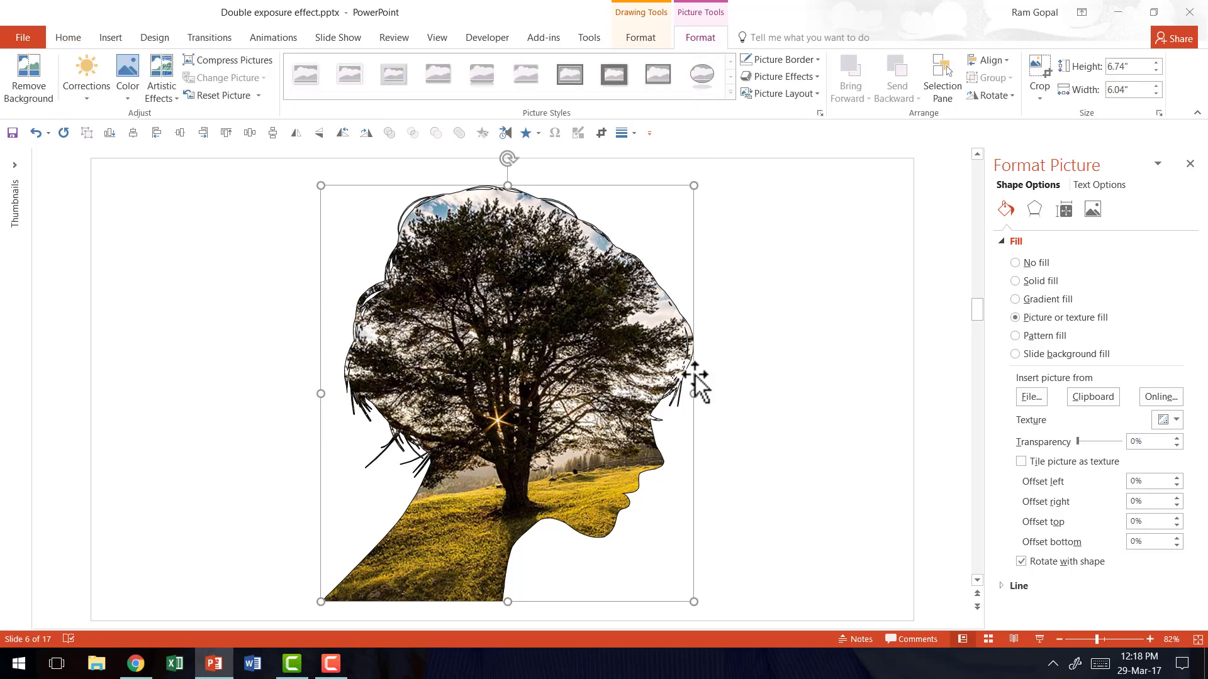
pyautogui.click(129, 94)
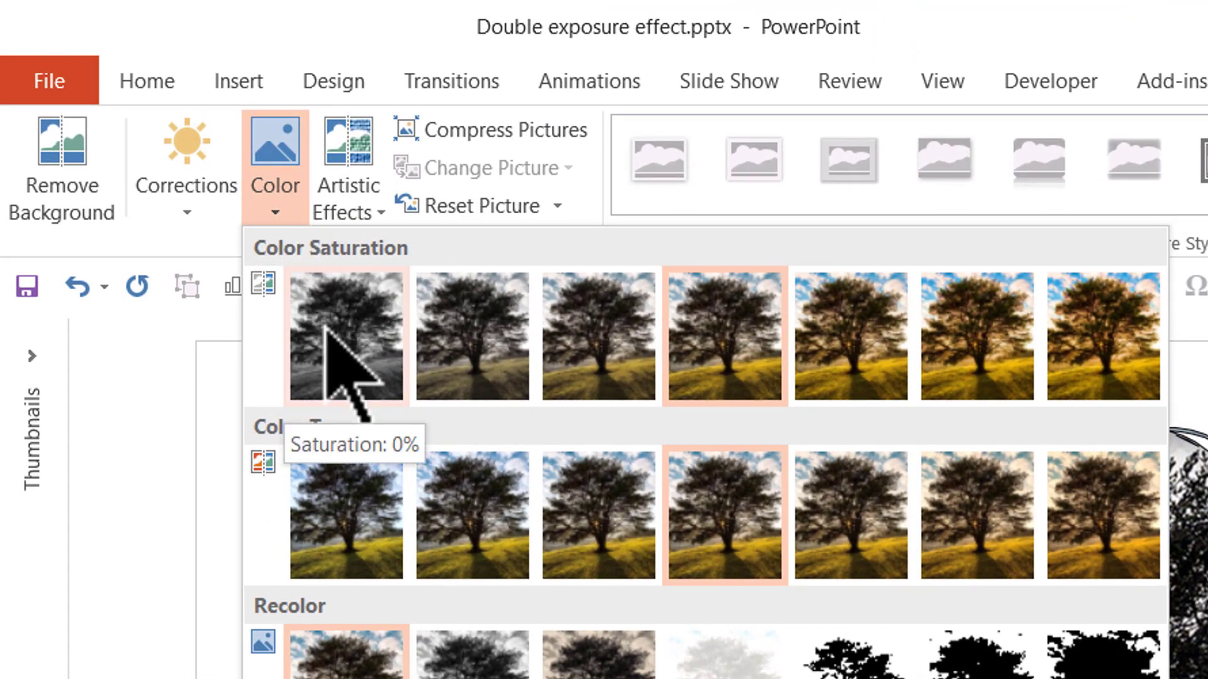
pyautogui.click(327, 329)
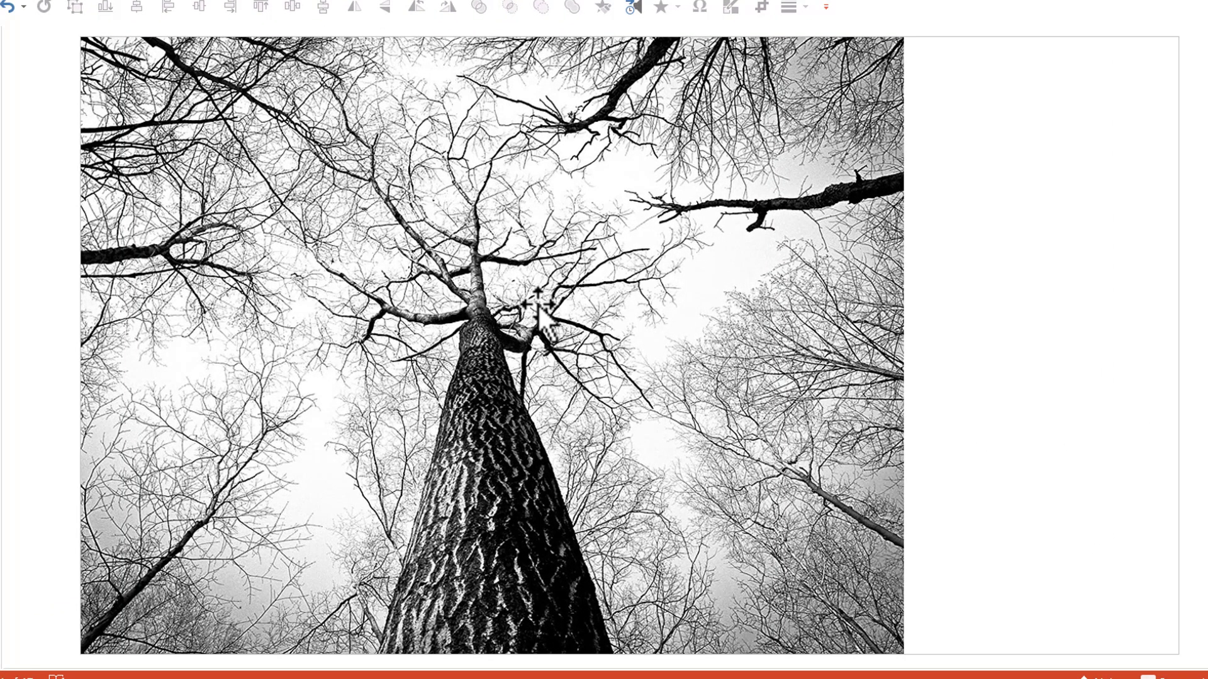
# Undo twice and redo once to reach the bare-tree silhouette with its black-and-white tree fill
pyautogui.hotkey('ctrl', 'z')
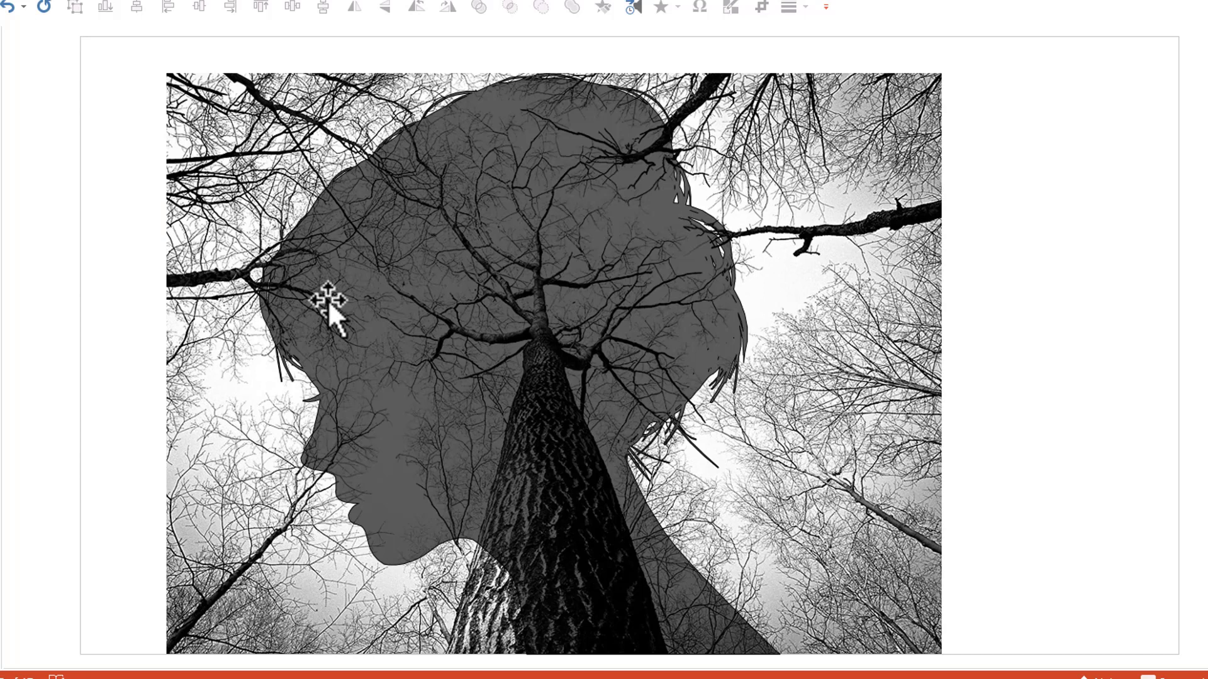
pyautogui.hotkey('ctrl', 'z')
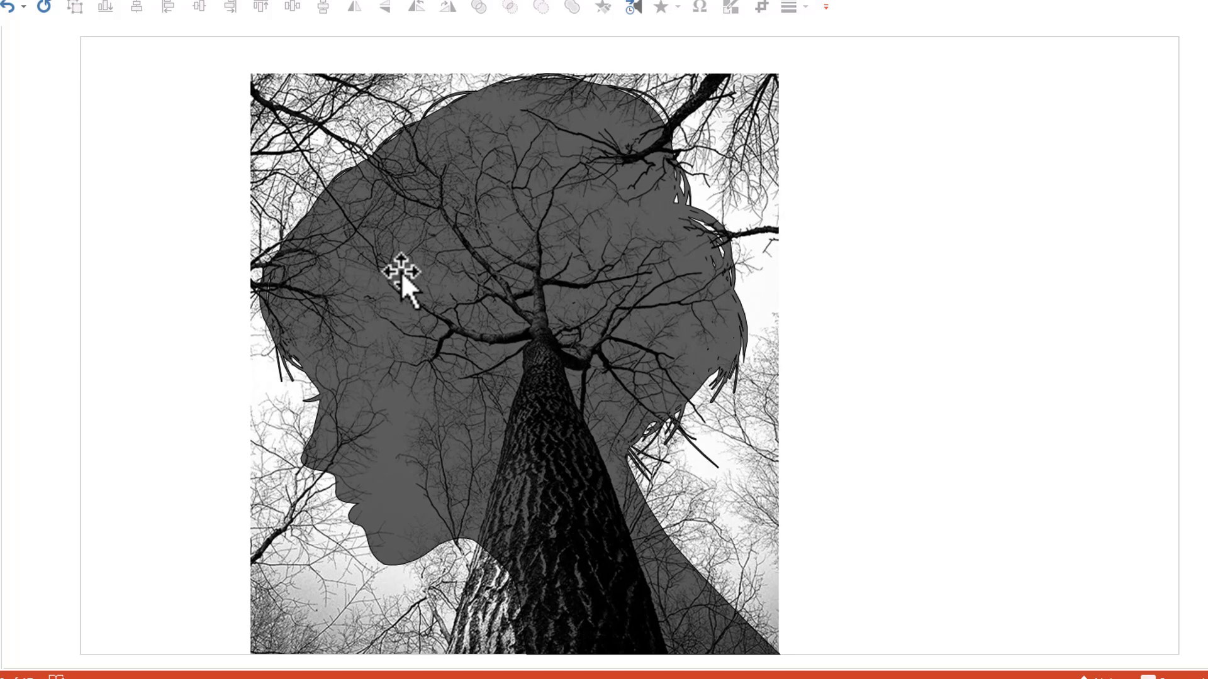
pyautogui.hotkey('ctrl', 'y')
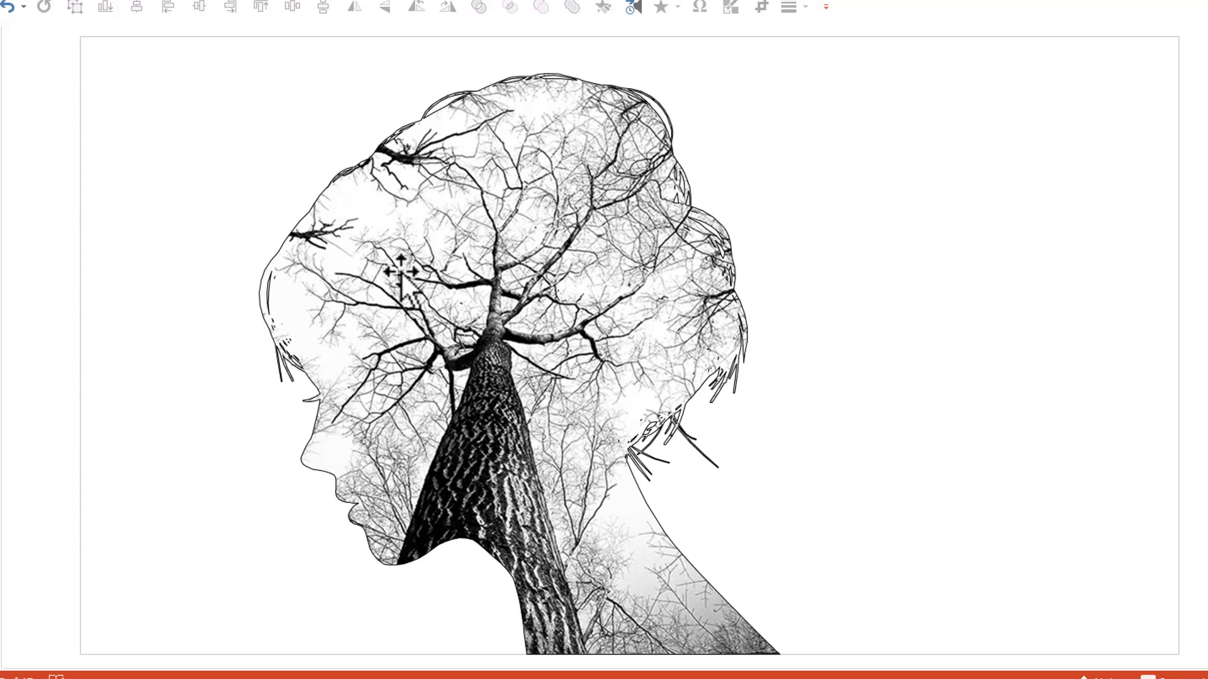